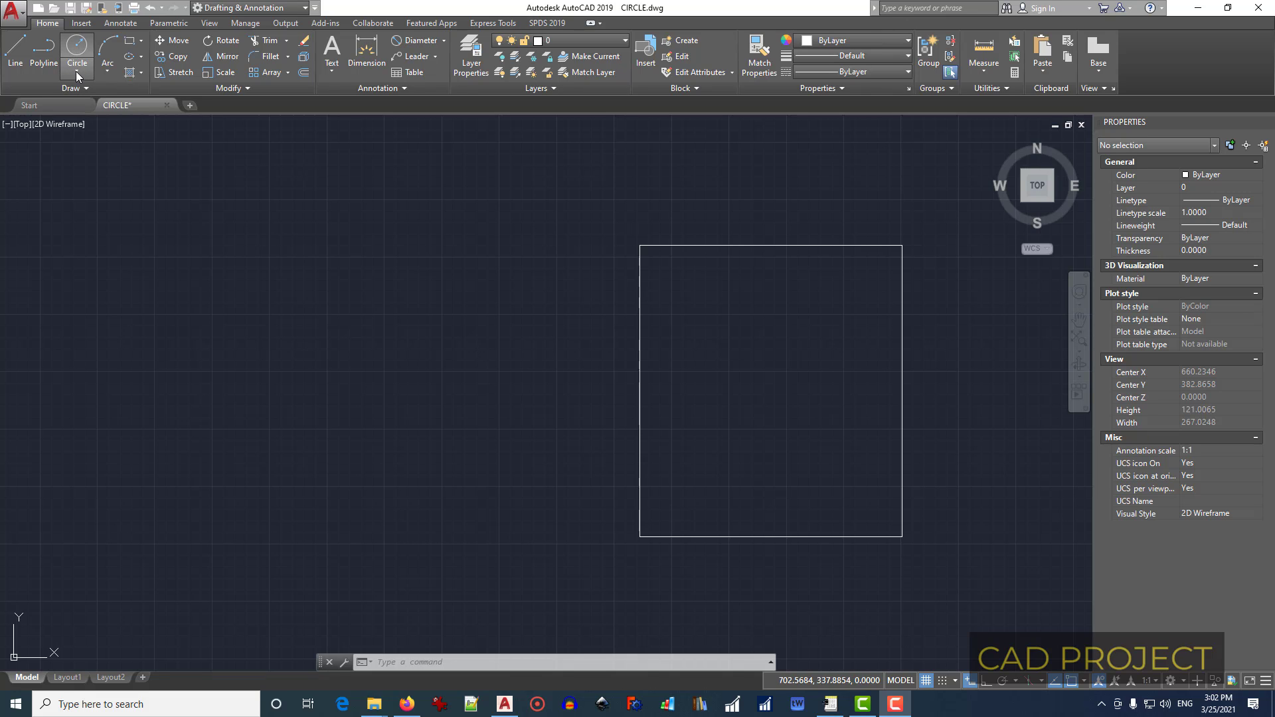
- Draw a circle by center and radius, with radius 20, in the empty area left of the rectangle
left_click(77, 72)
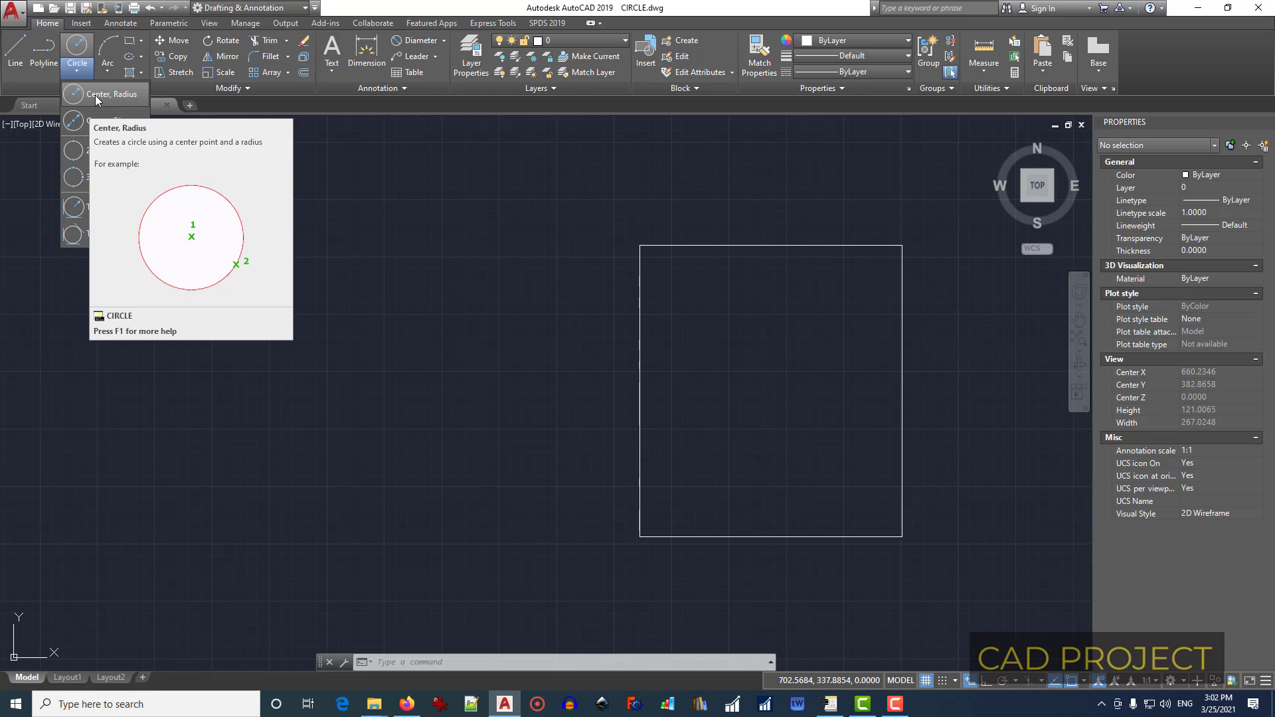
left_click(94, 94)
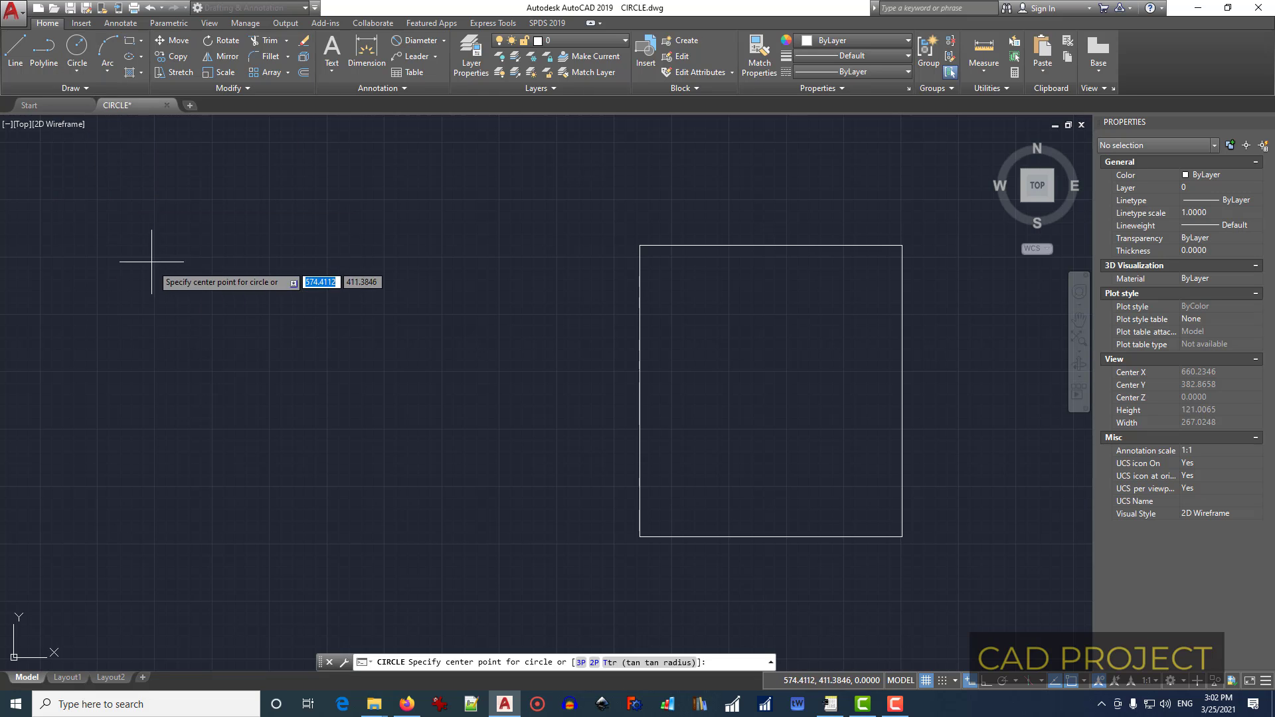
left_click(159, 326)
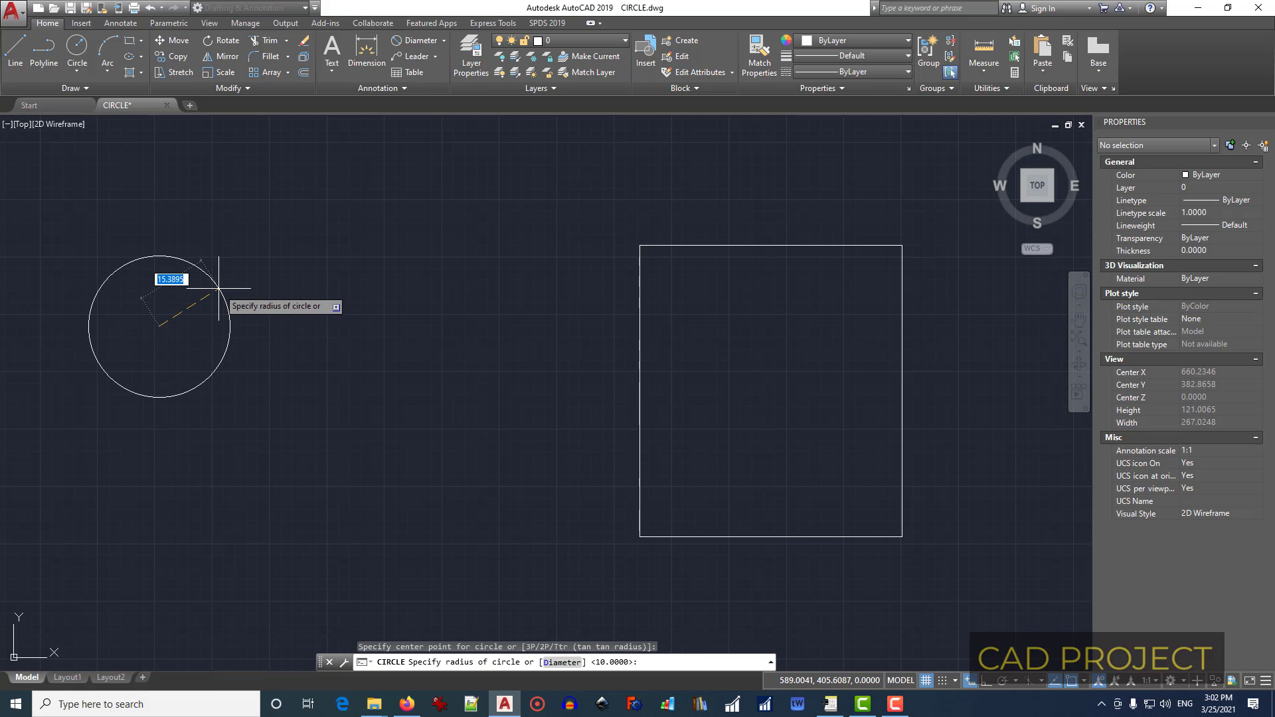
type("20")
key("Return")
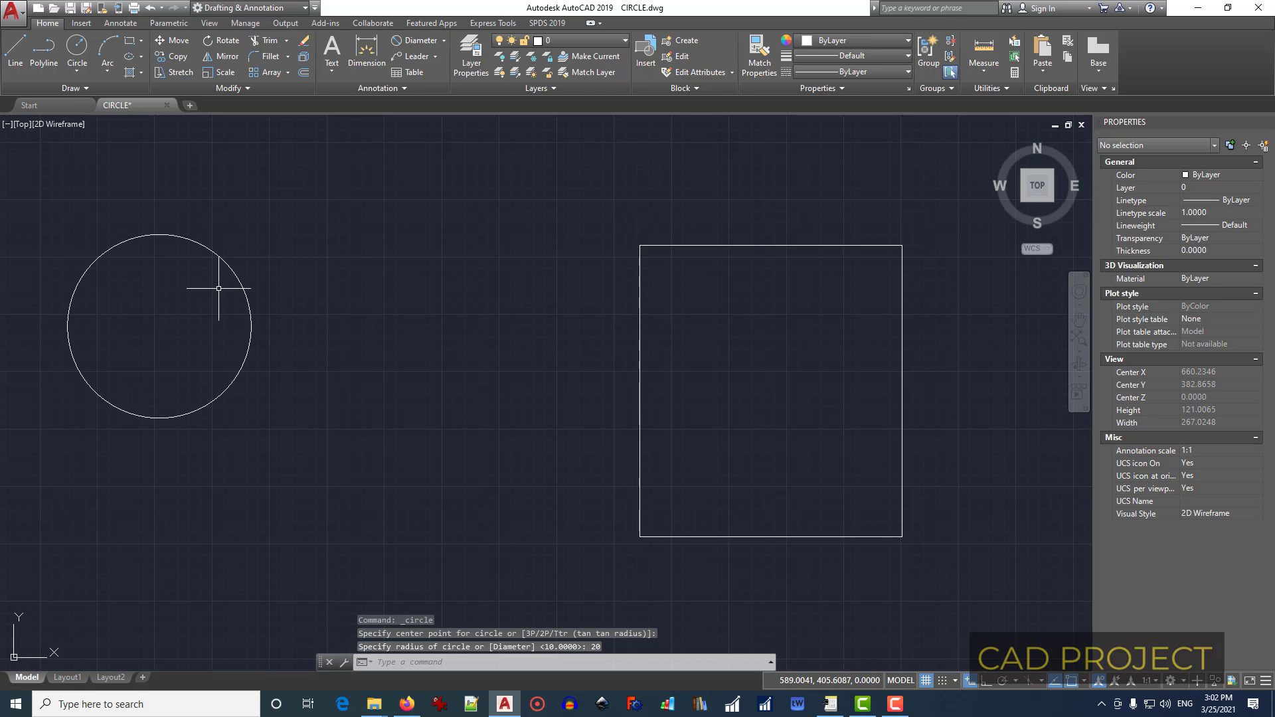
- Draw a 40-diameter circle by center and diameter on the existing circle's center, then undo the circles
left_click(77, 72)
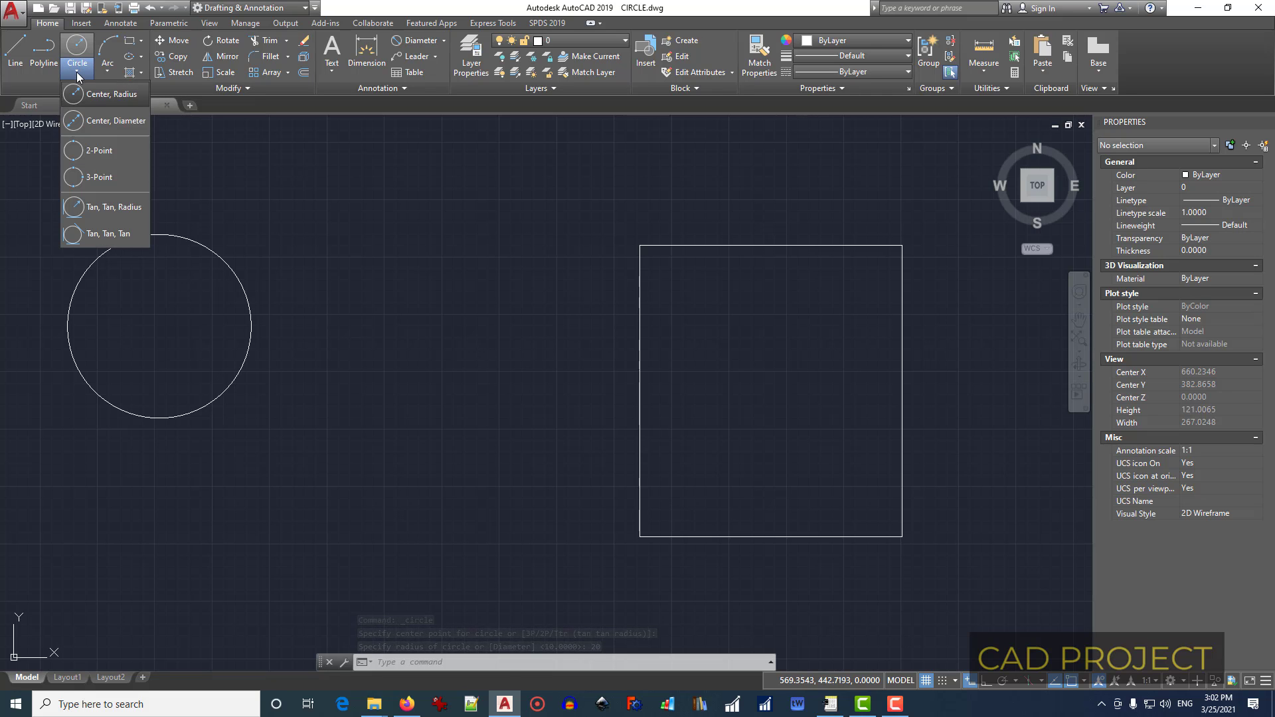
left_click(86, 122)
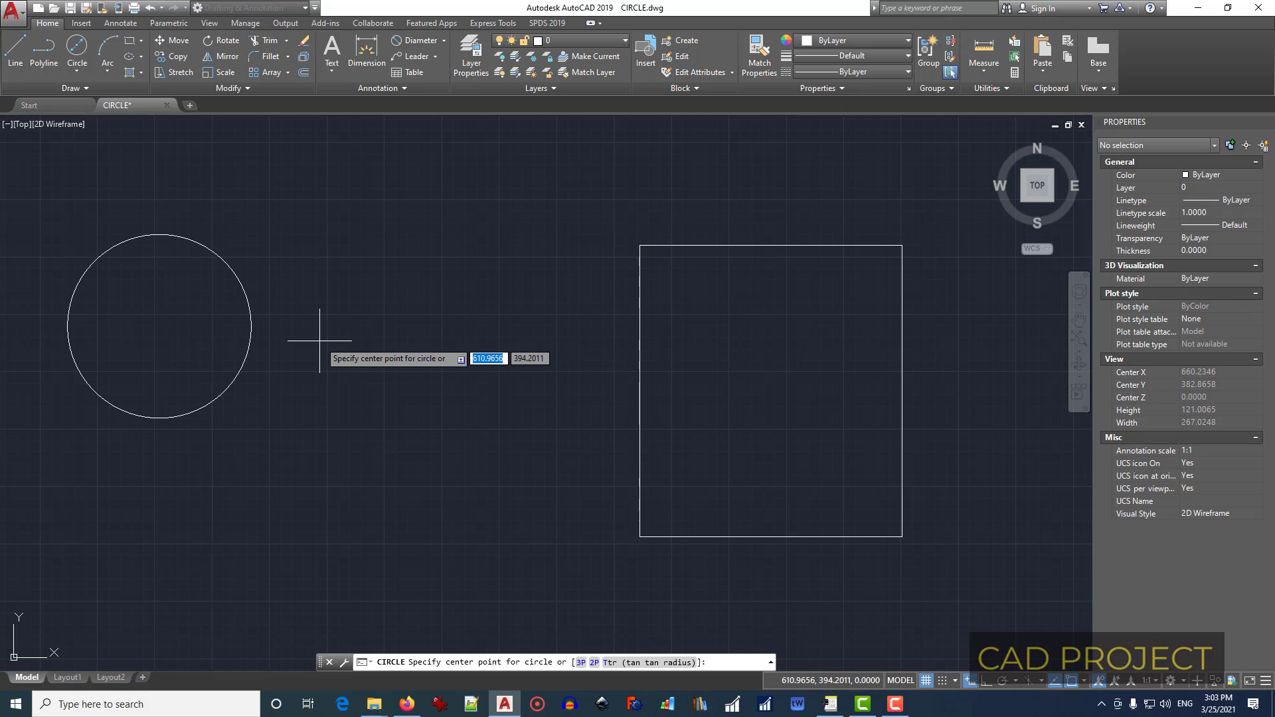
left_click(158, 326)
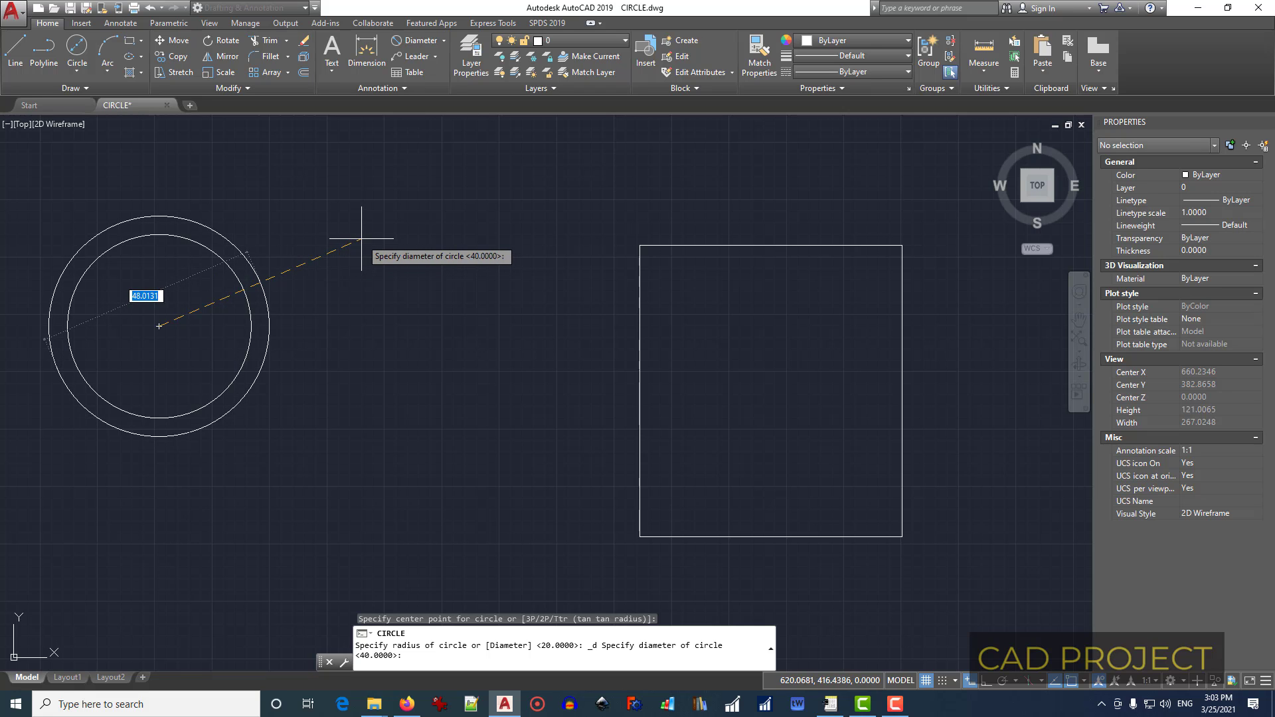
type("40")
key("Return")
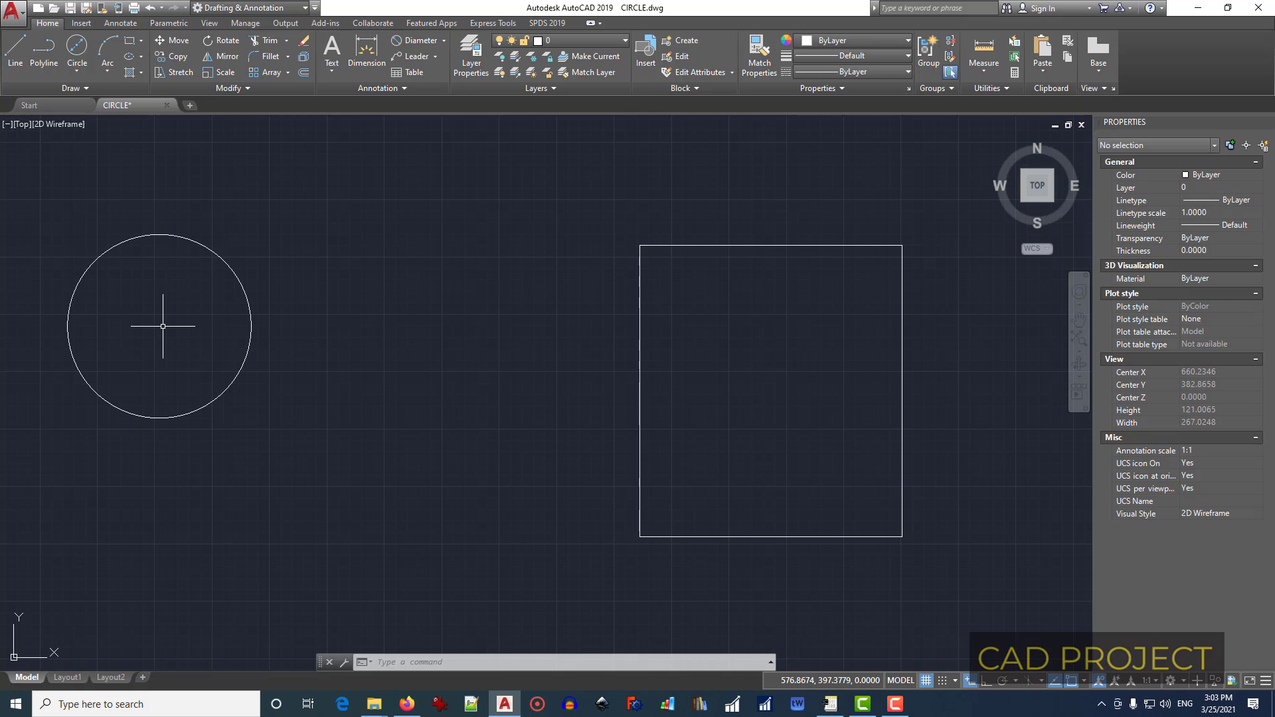
key("ctrl+z")
- Draw a freehand circle by center and radius, about 13.2 in radius, left of the rectangle
left_click(78, 69)
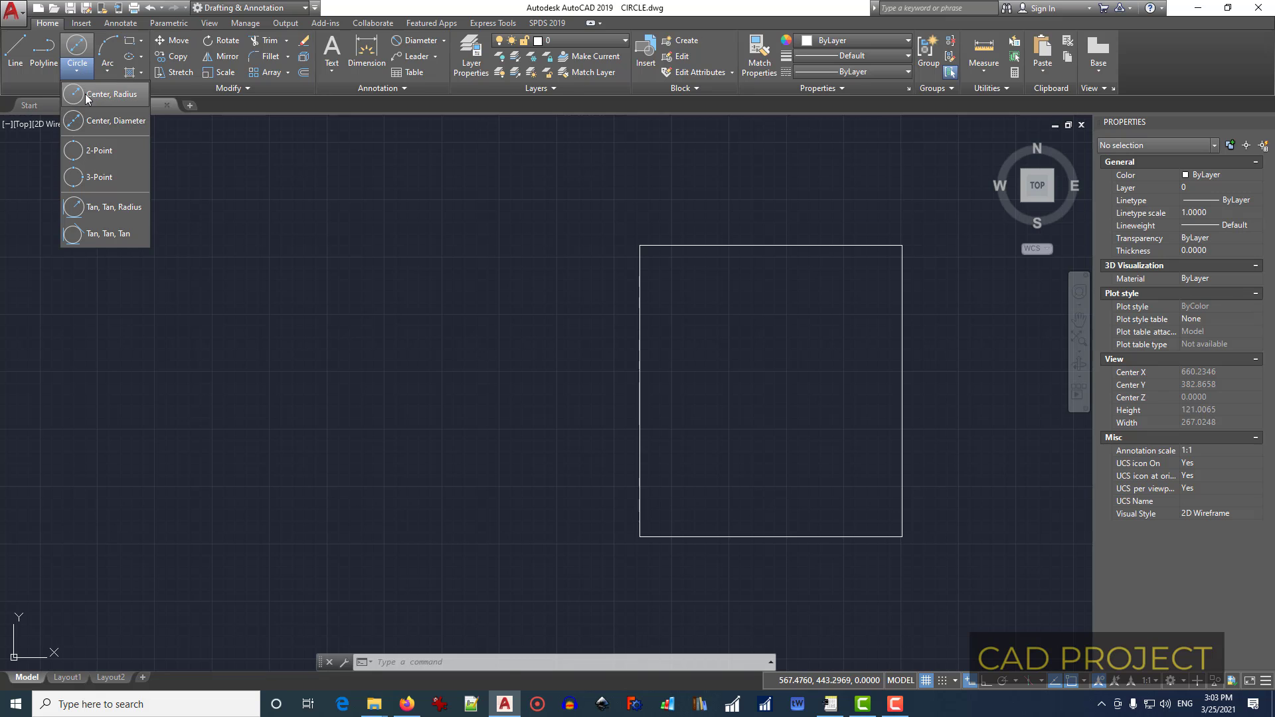
left_click(85, 92)
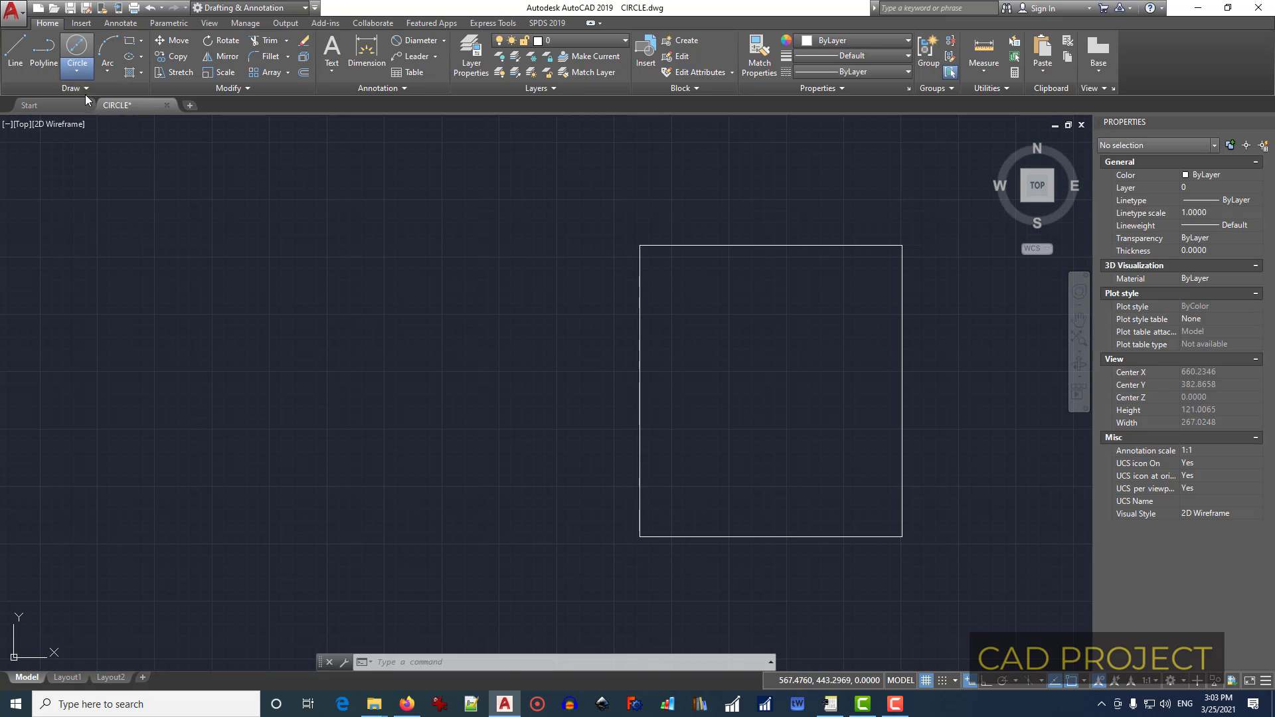
left_click(134, 324)
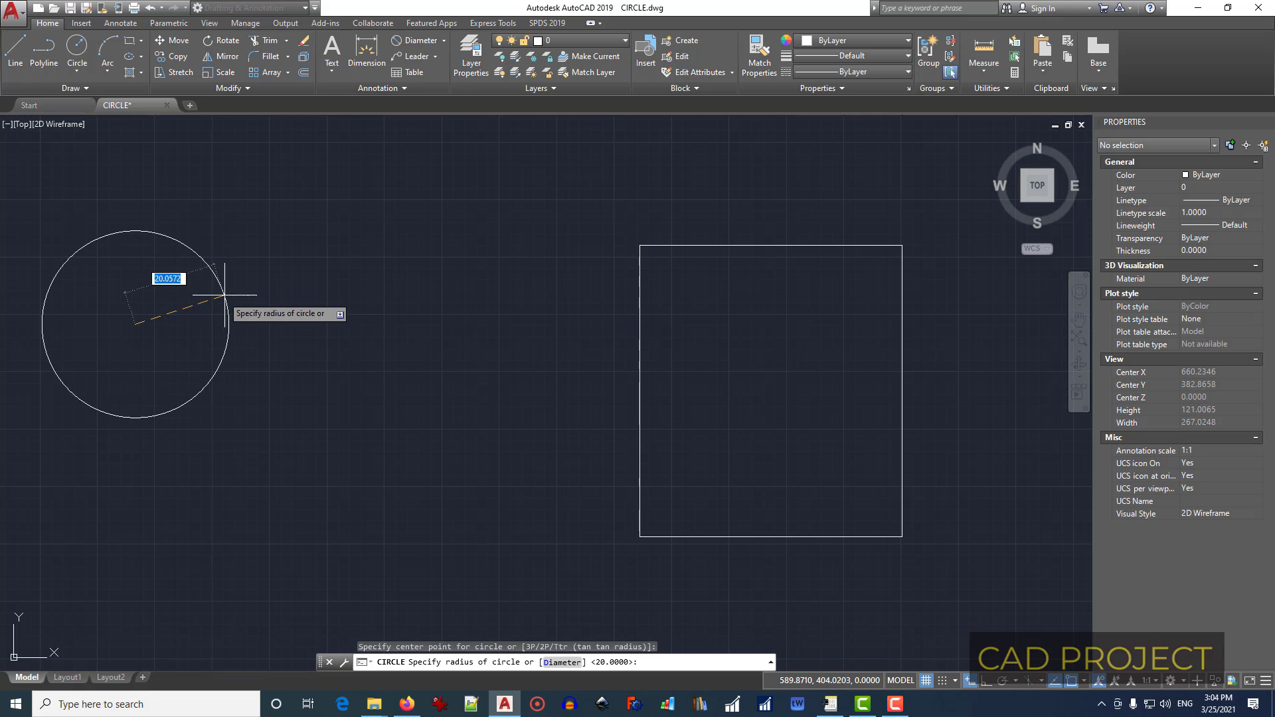
left_click(191, 297)
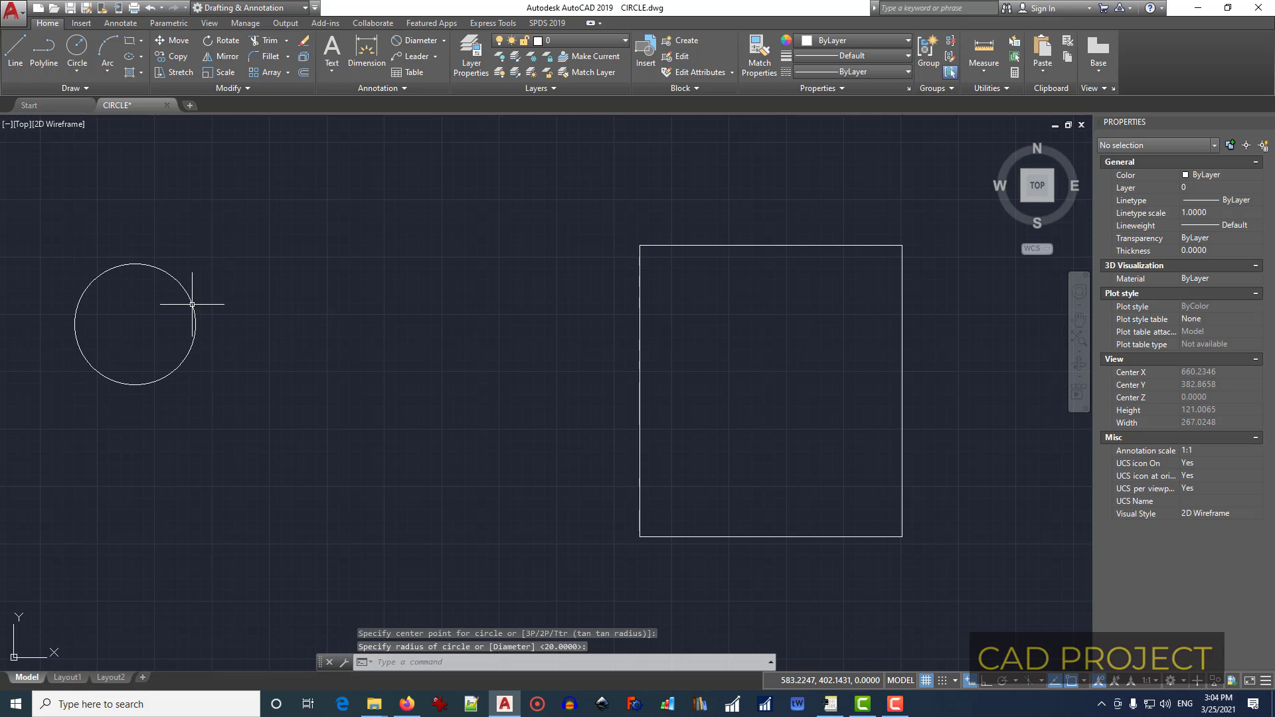
left_click(76, 72)
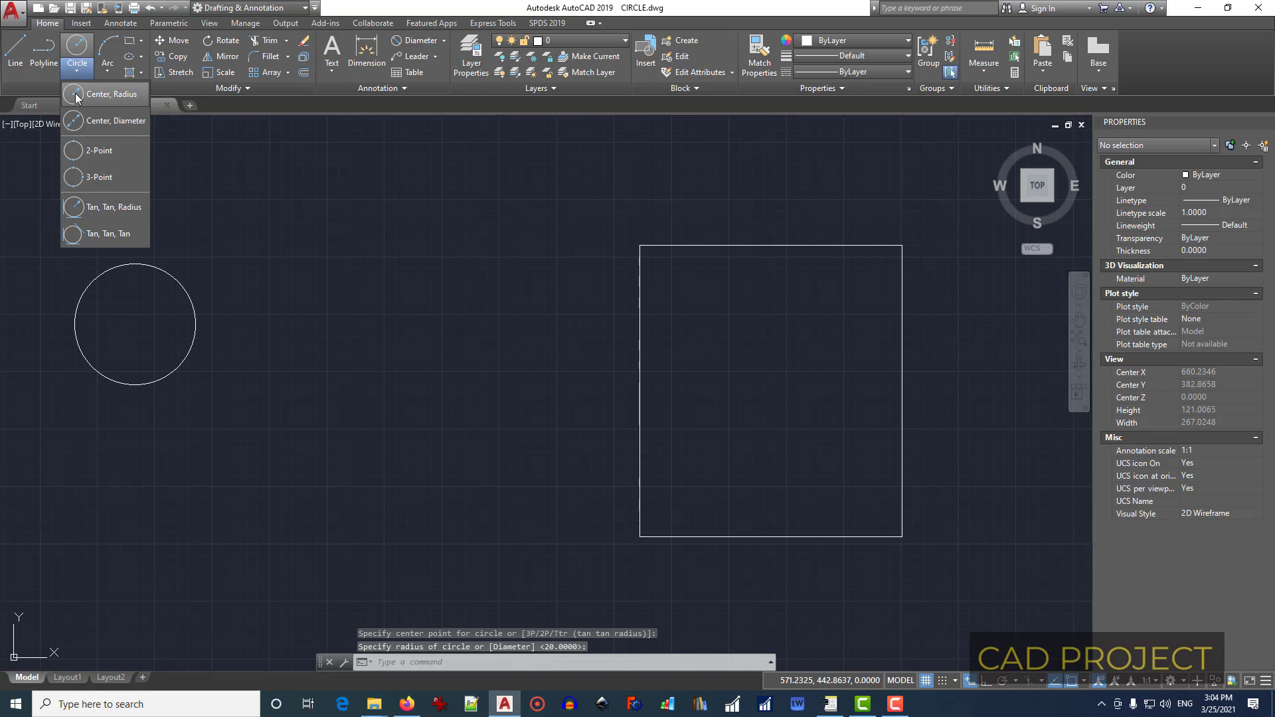
left_click(100, 121)
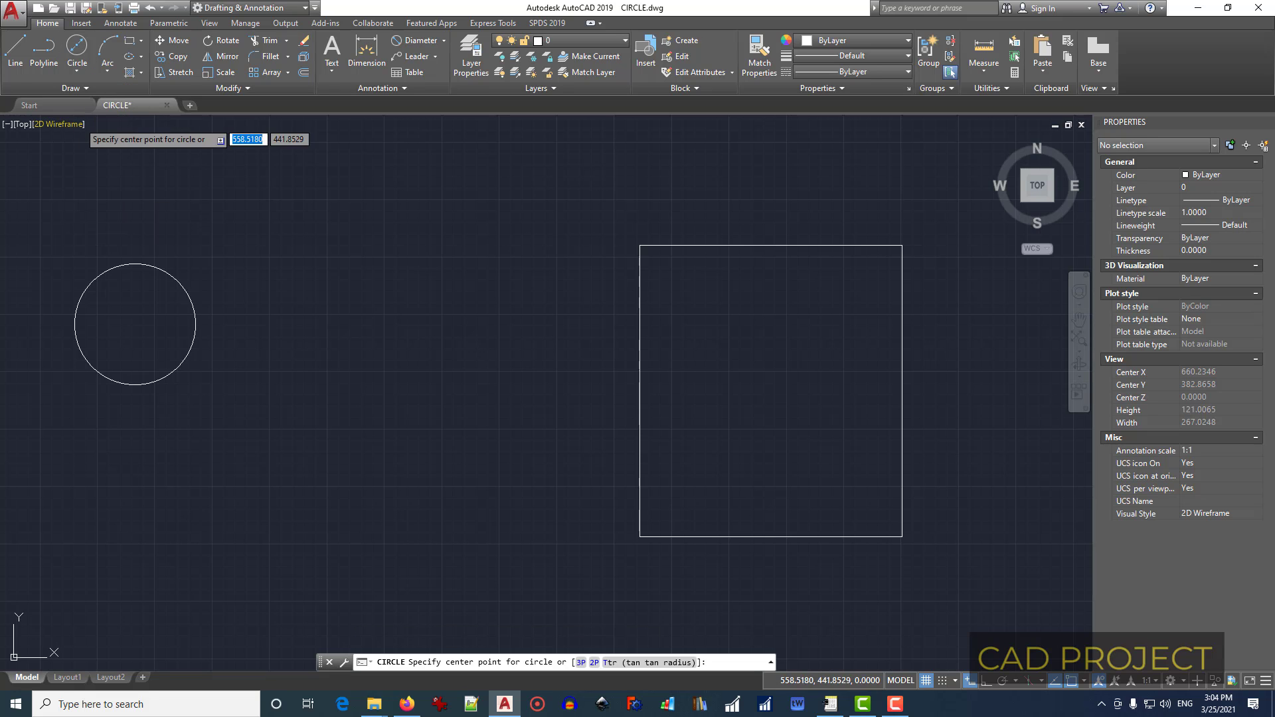
left_click(135, 324)
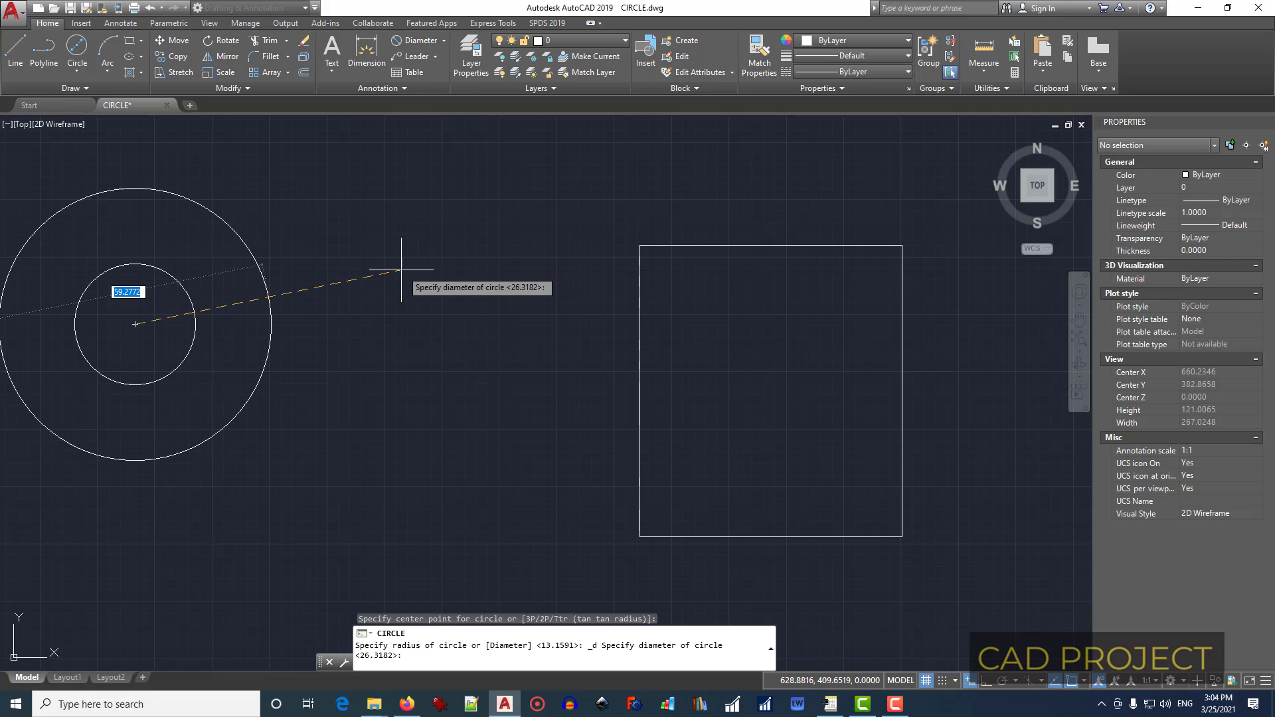
key("Escape")
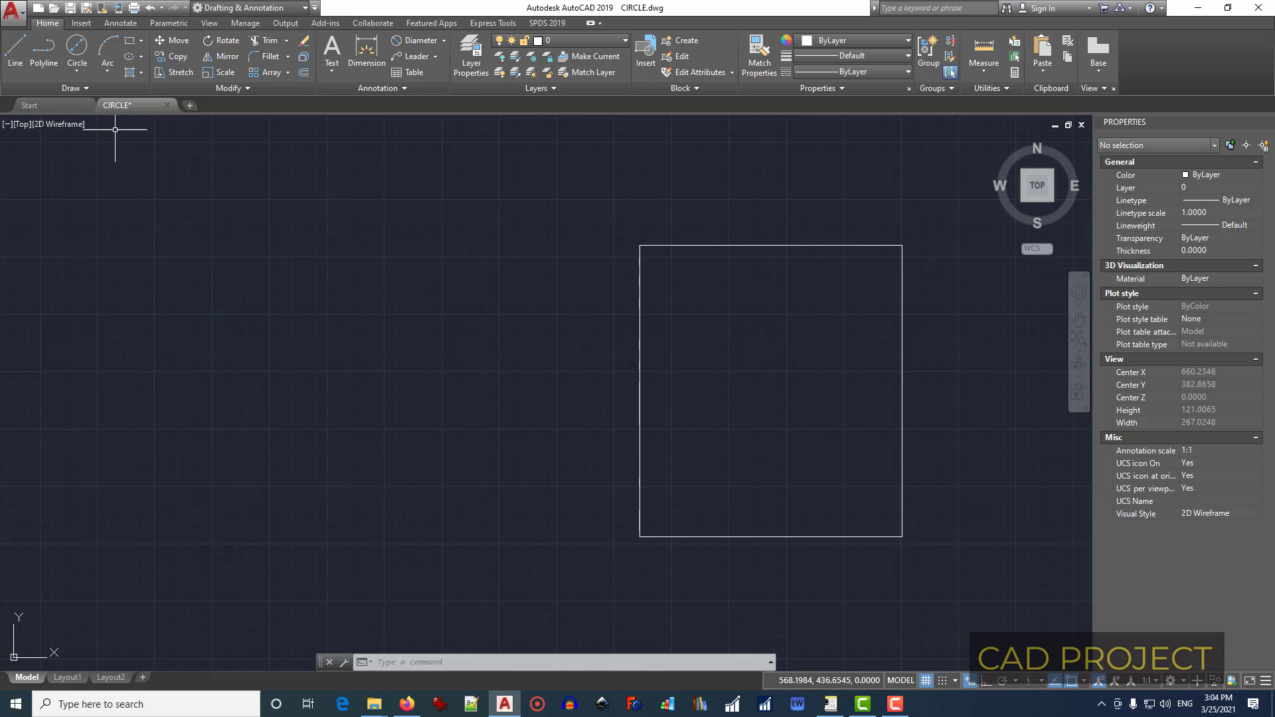
- Draw a 2-point circle from the midpoint of the rectangle's top edge to the midpoint of its bottom edge
left_click(77, 74)
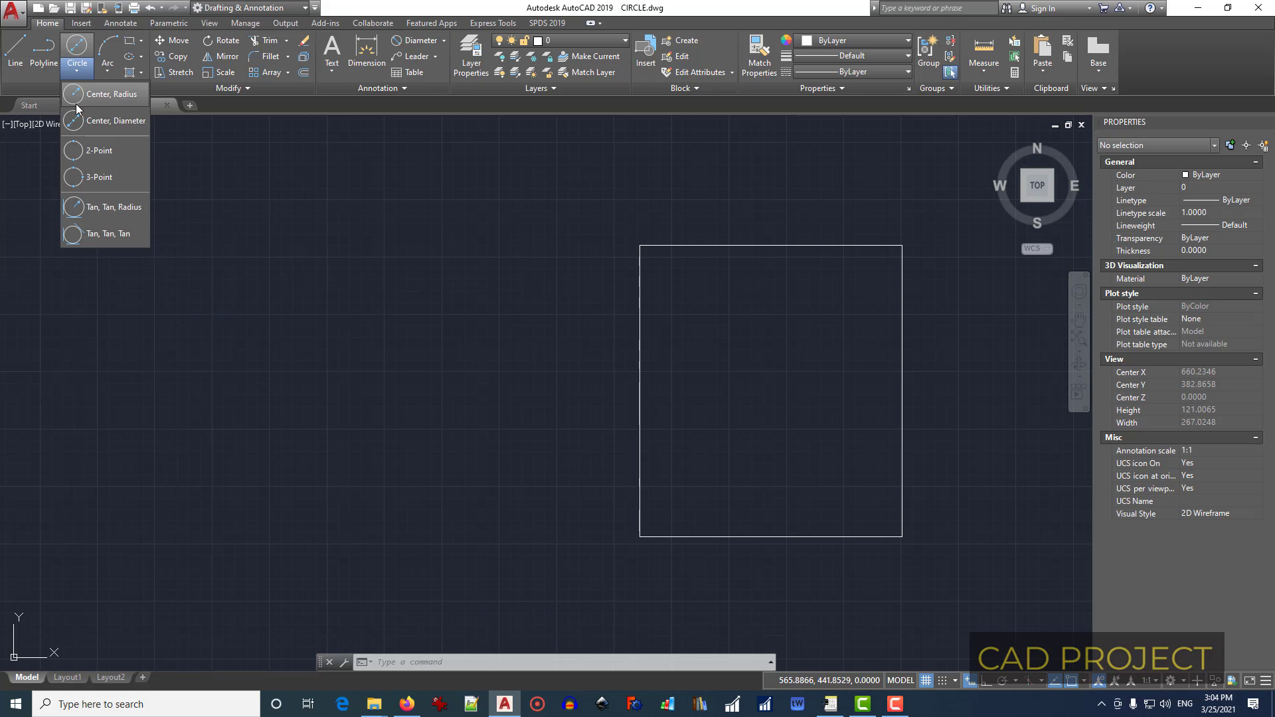
left_click(82, 152)
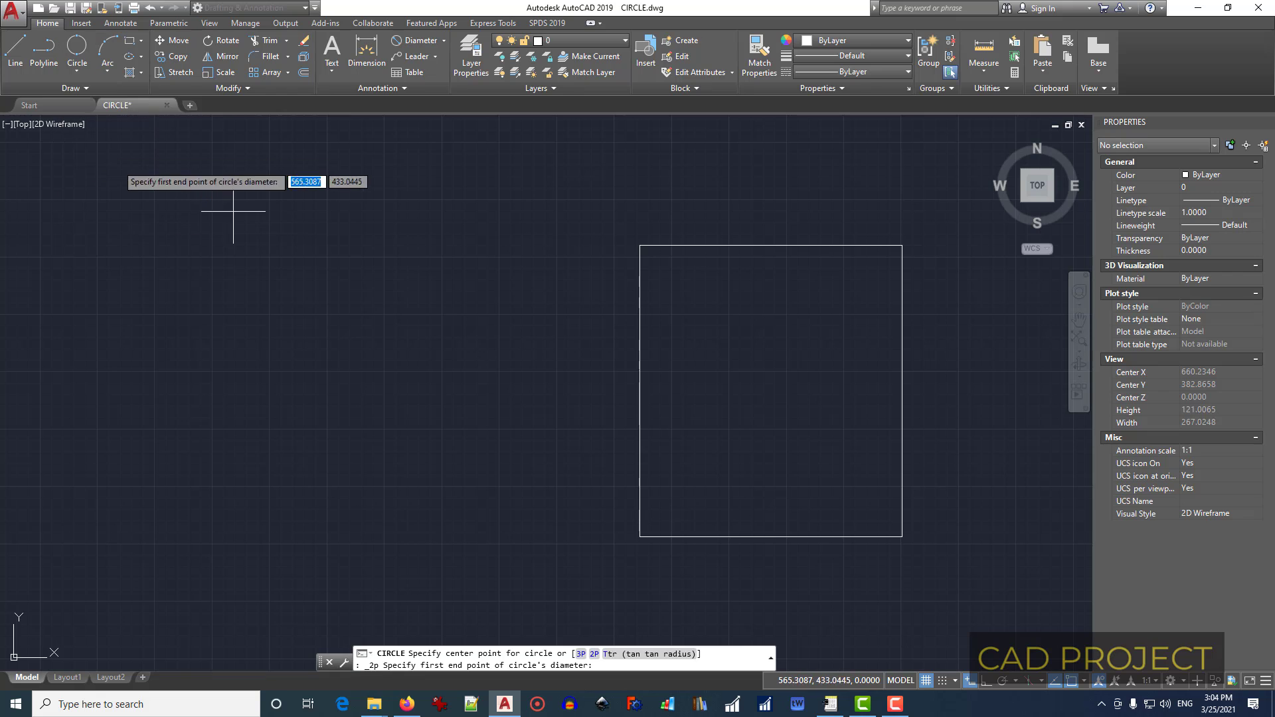
left_click(770, 246)
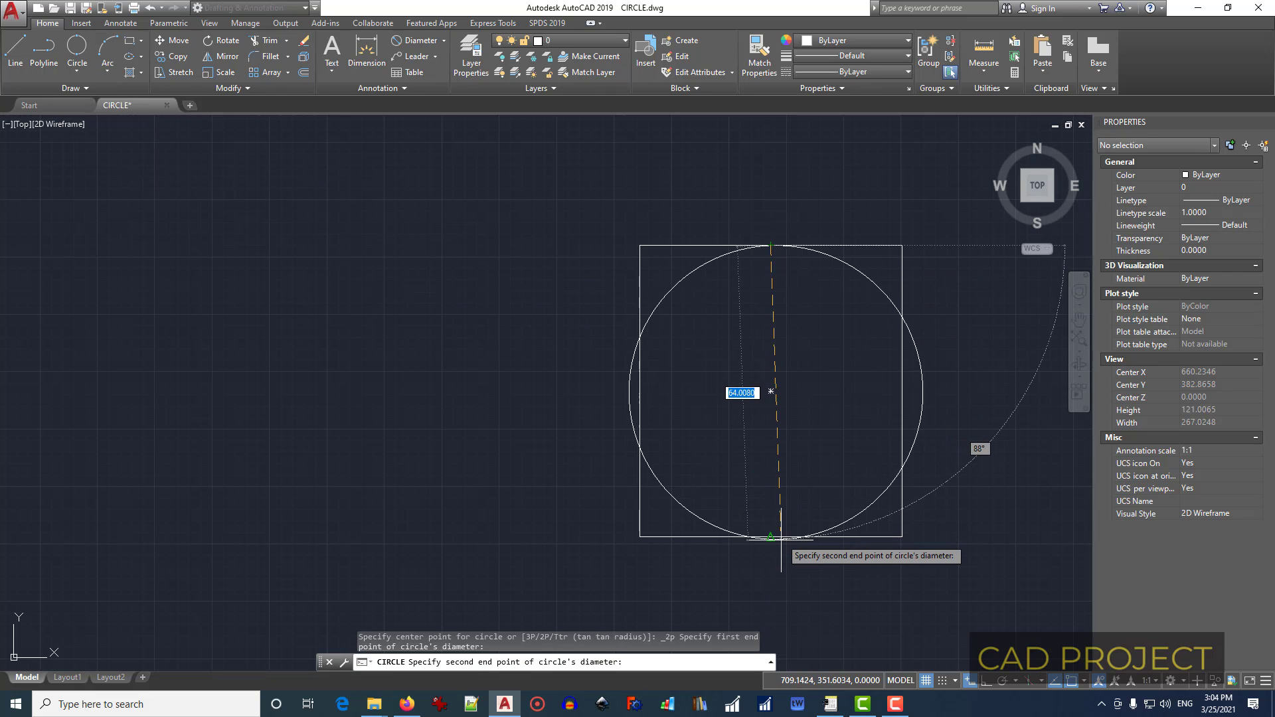
left_click(771, 537)
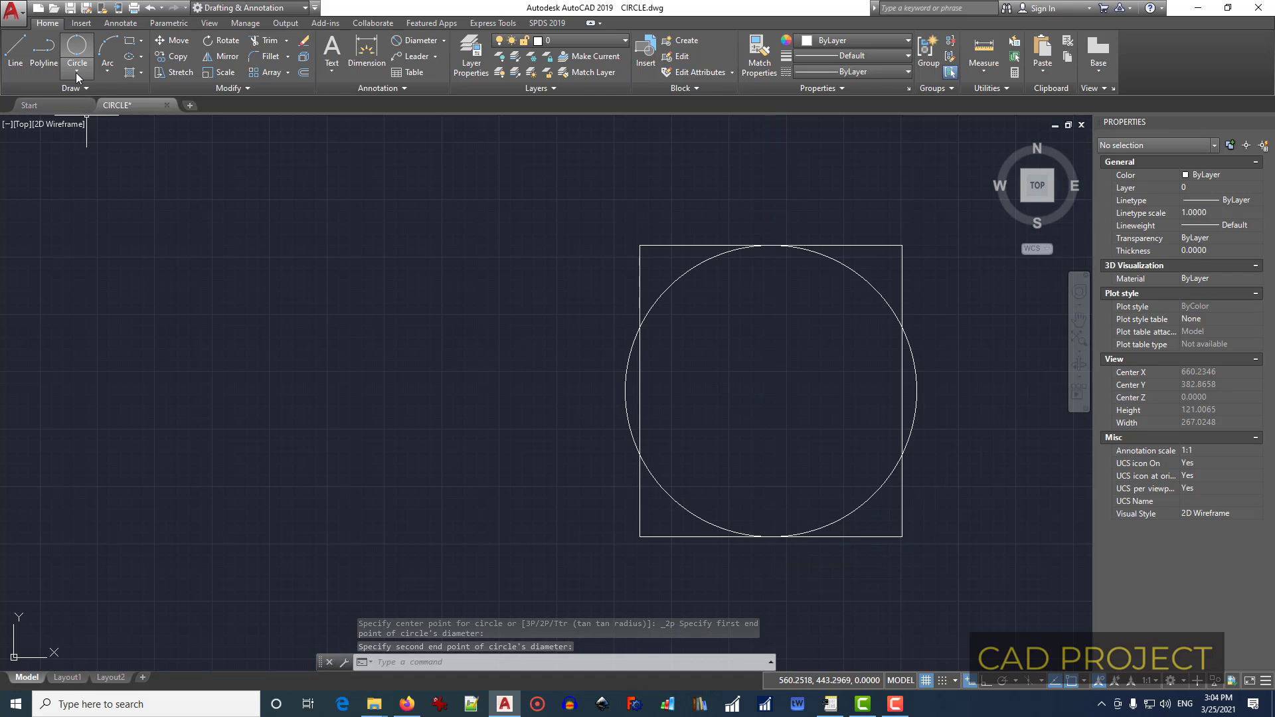
- Draw a 3-point circle through the rectangle's top-left corner, its top edge midpoint and a point near its center
left_click(77, 74)
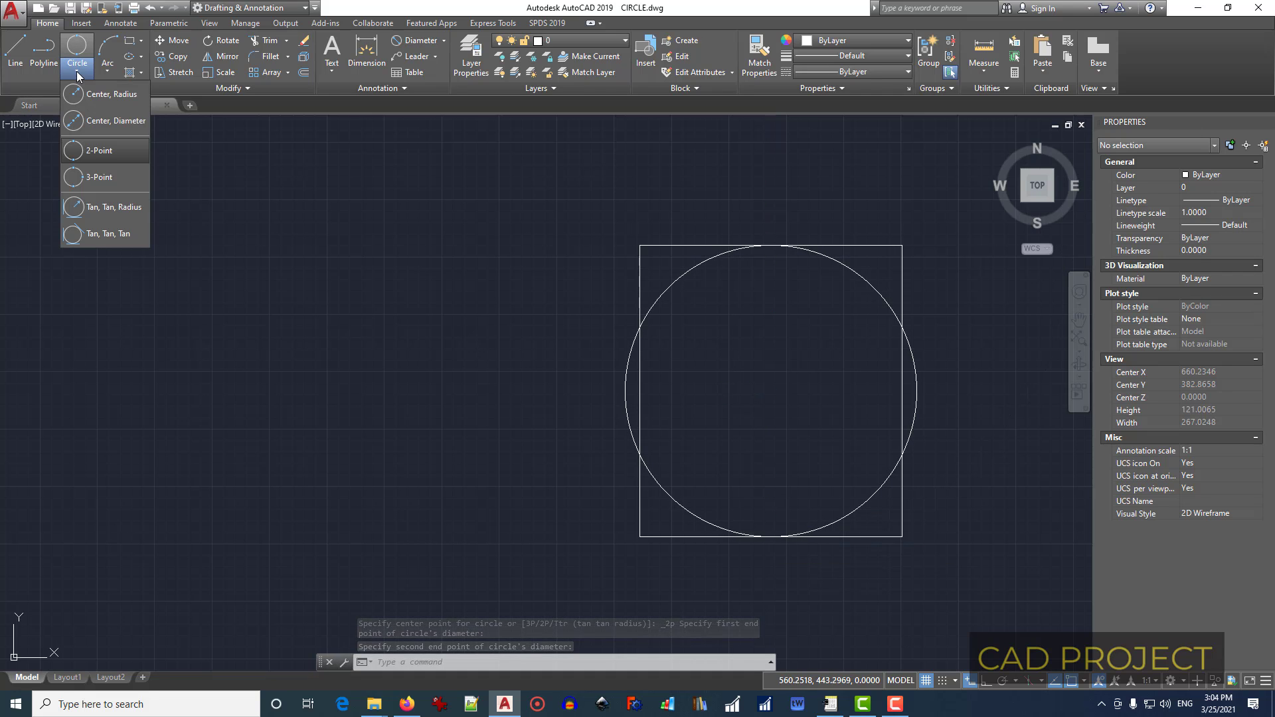
left_click(87, 177)
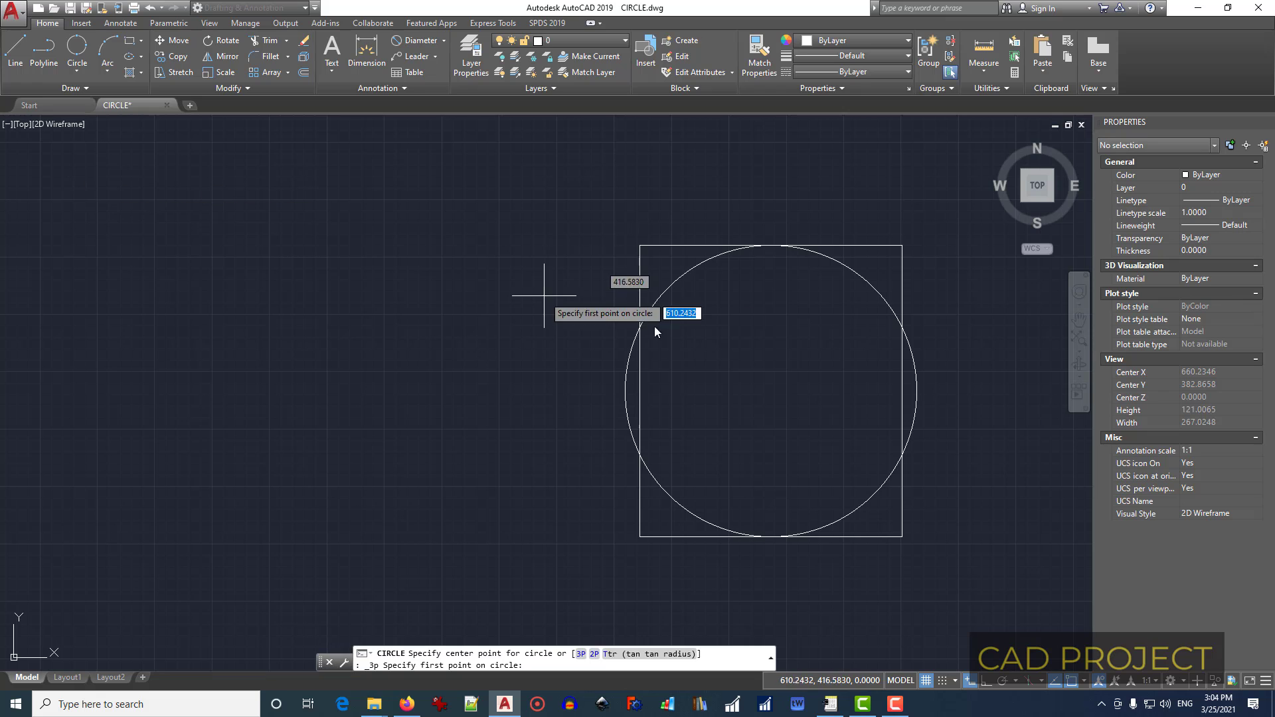
left_click(639, 245)
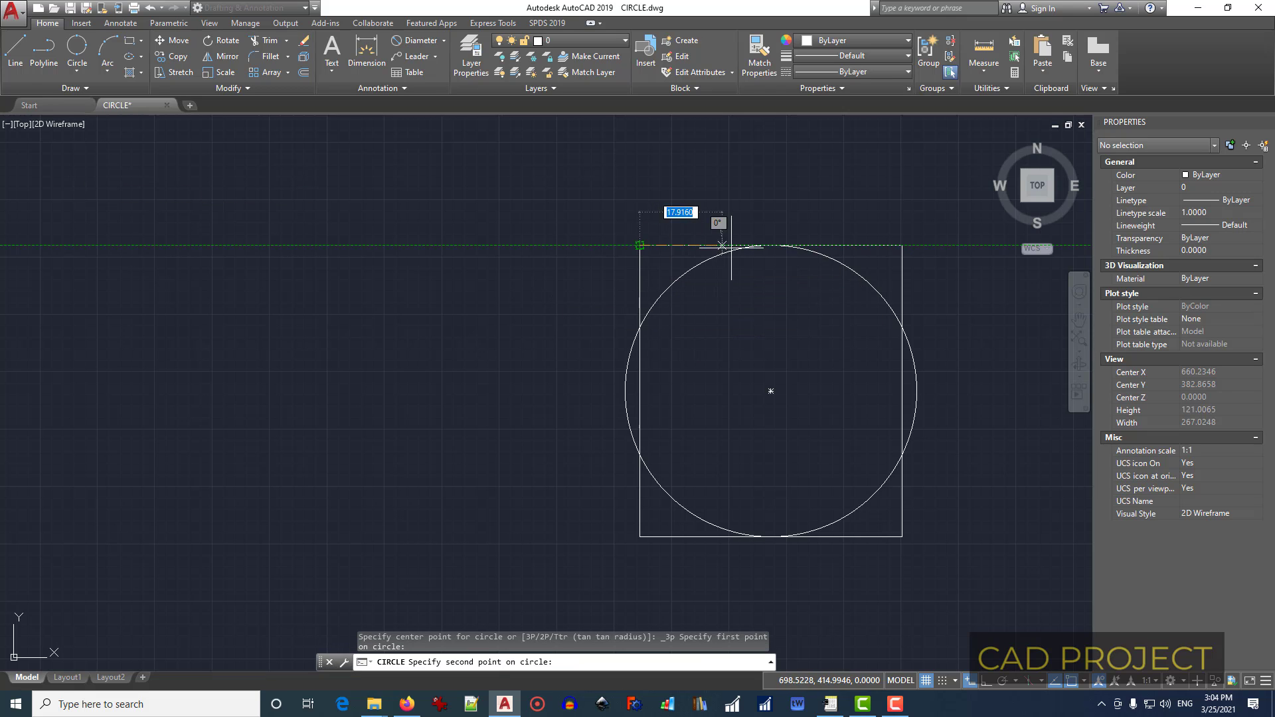
left_click(770, 246)
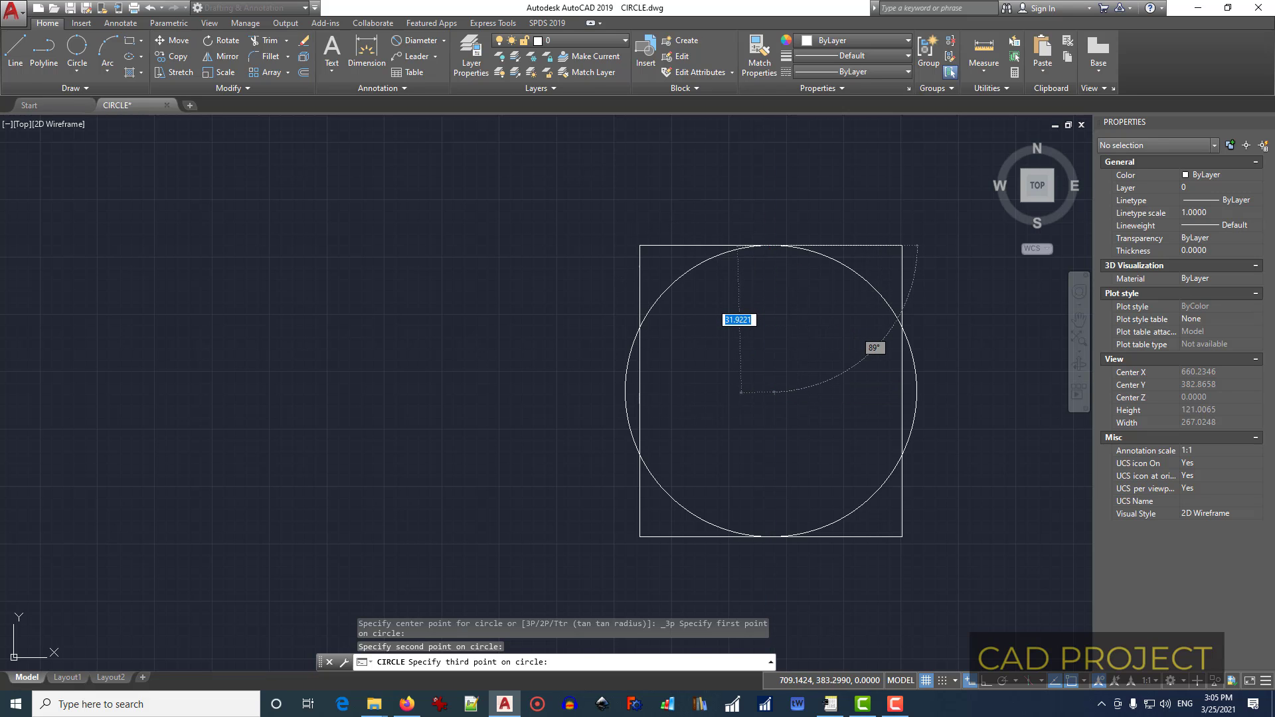
left_click(774, 392)
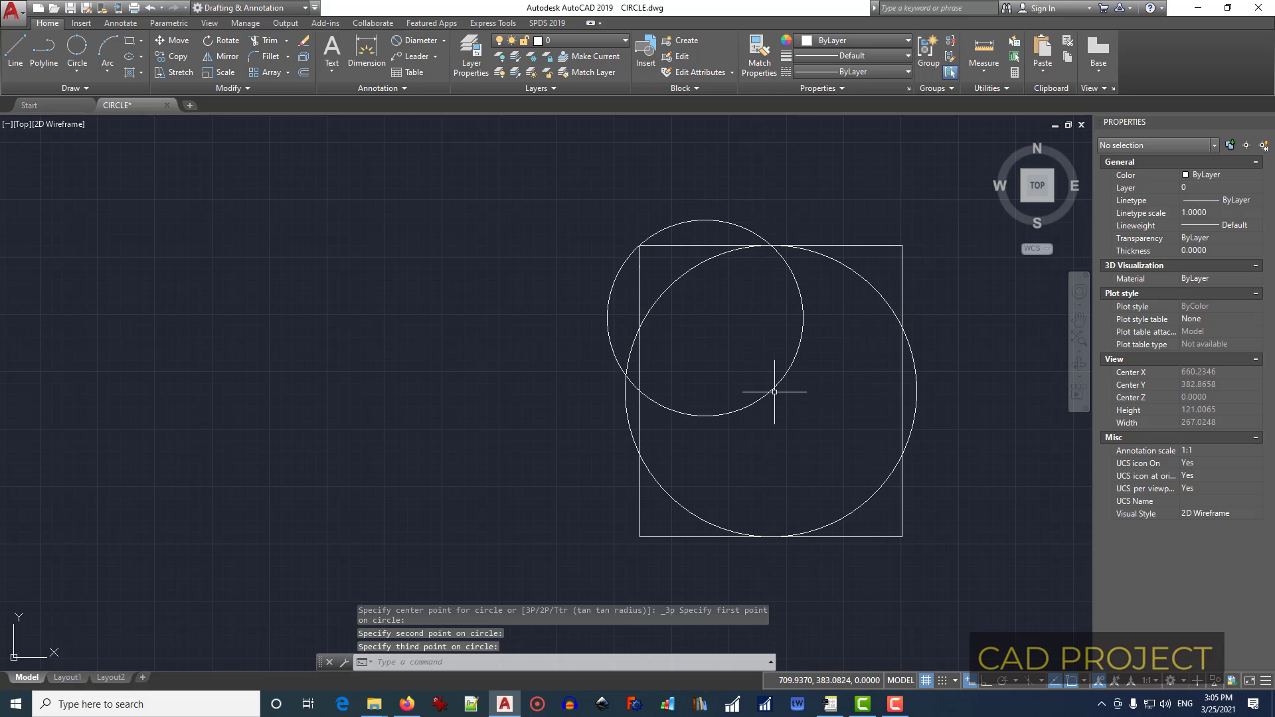
- Check whether the Tangent object snap is enabled for the Tan, Tan, Radius circle
left_click(77, 71)
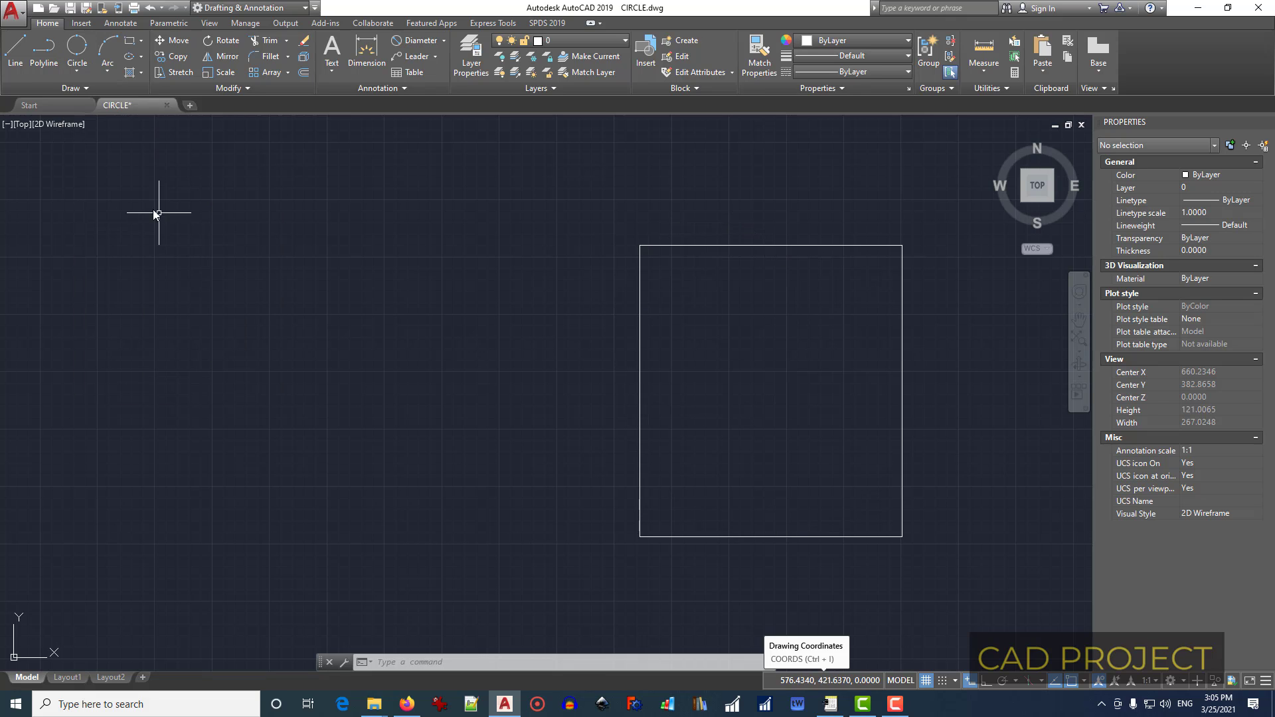
left_click(76, 71)
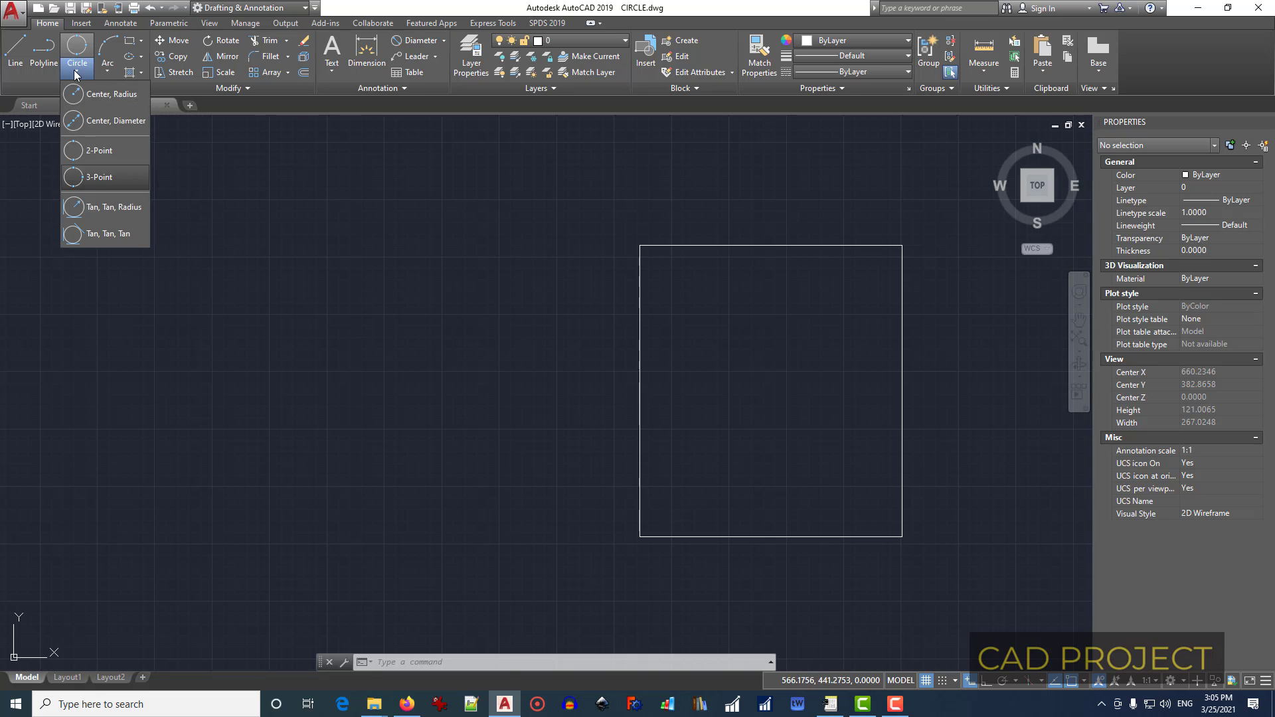
left_click(91, 208)
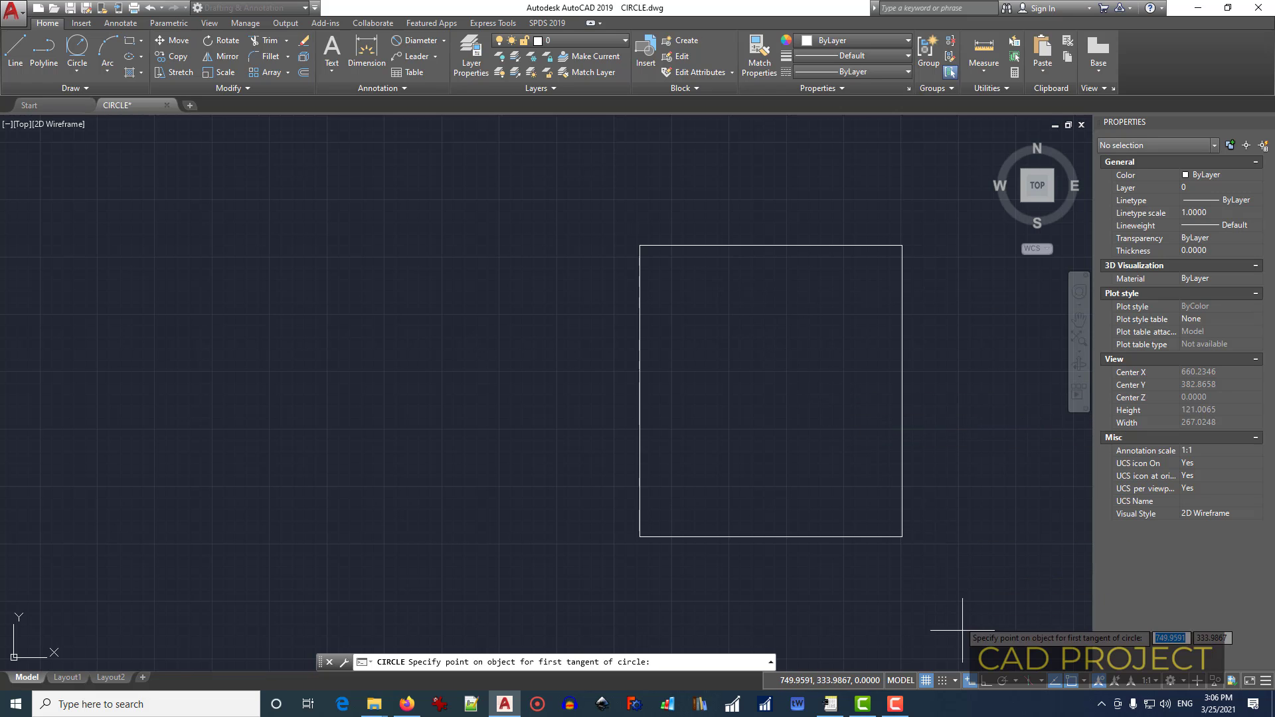
left_click(1084, 680)
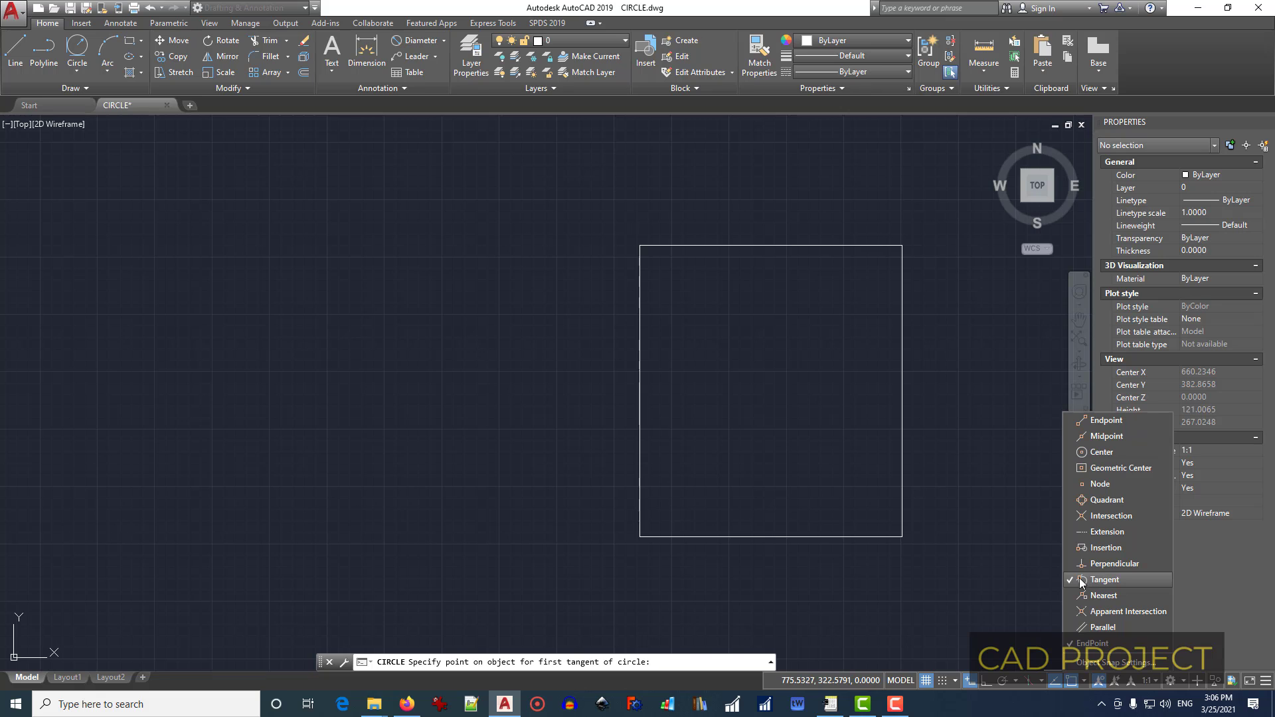
key("Escape")
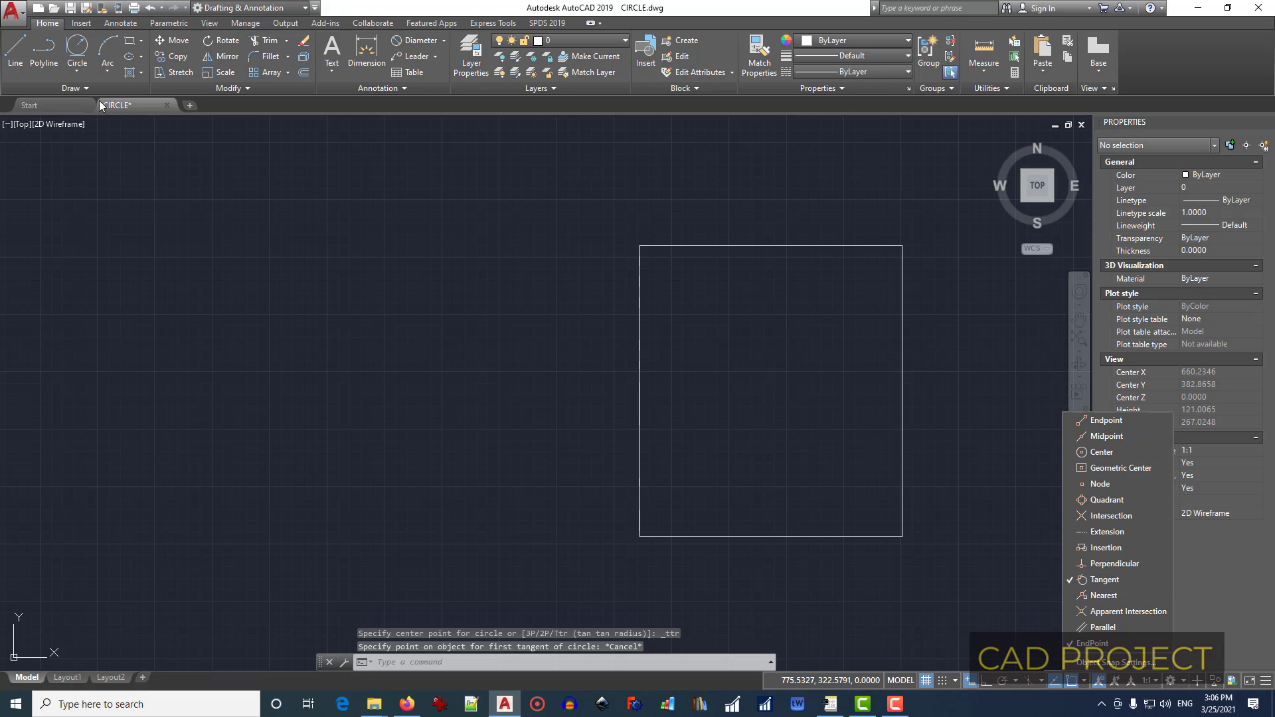
- Draw a Tan, Tan, Radius circle of radius 15 tangent to the rectangle's top and left edges
left_click(77, 66)
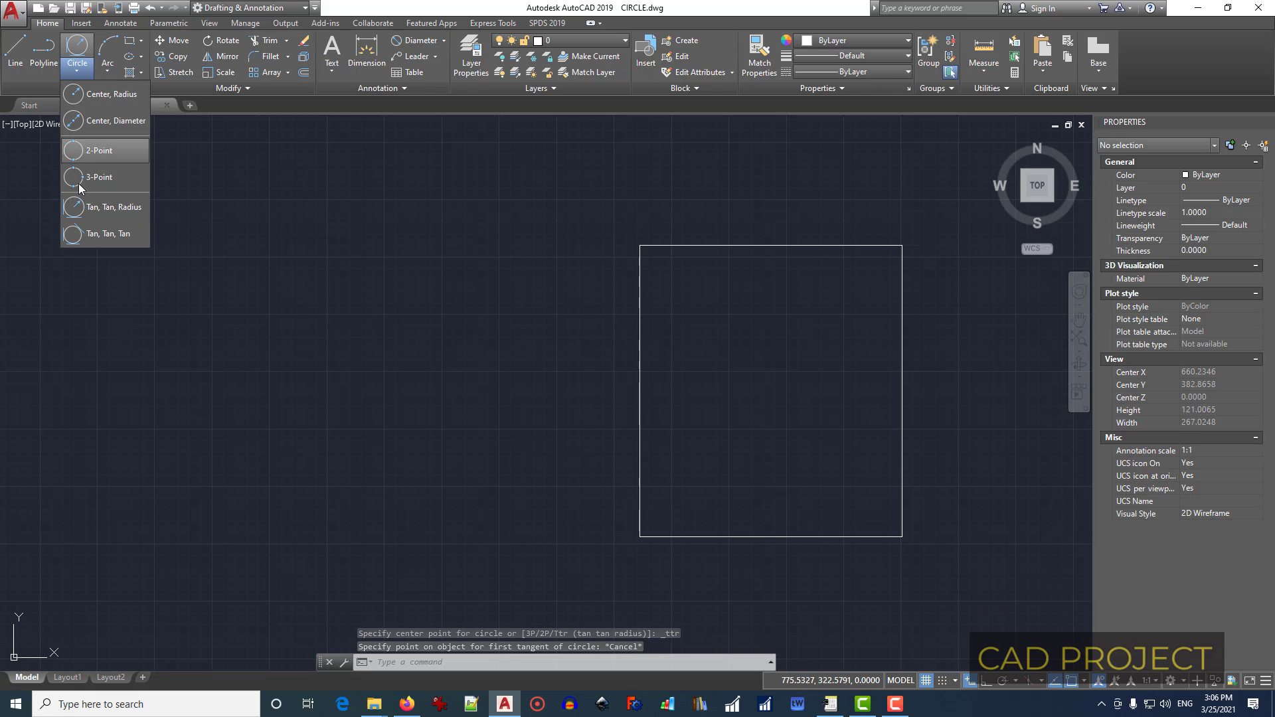
left_click(82, 209)
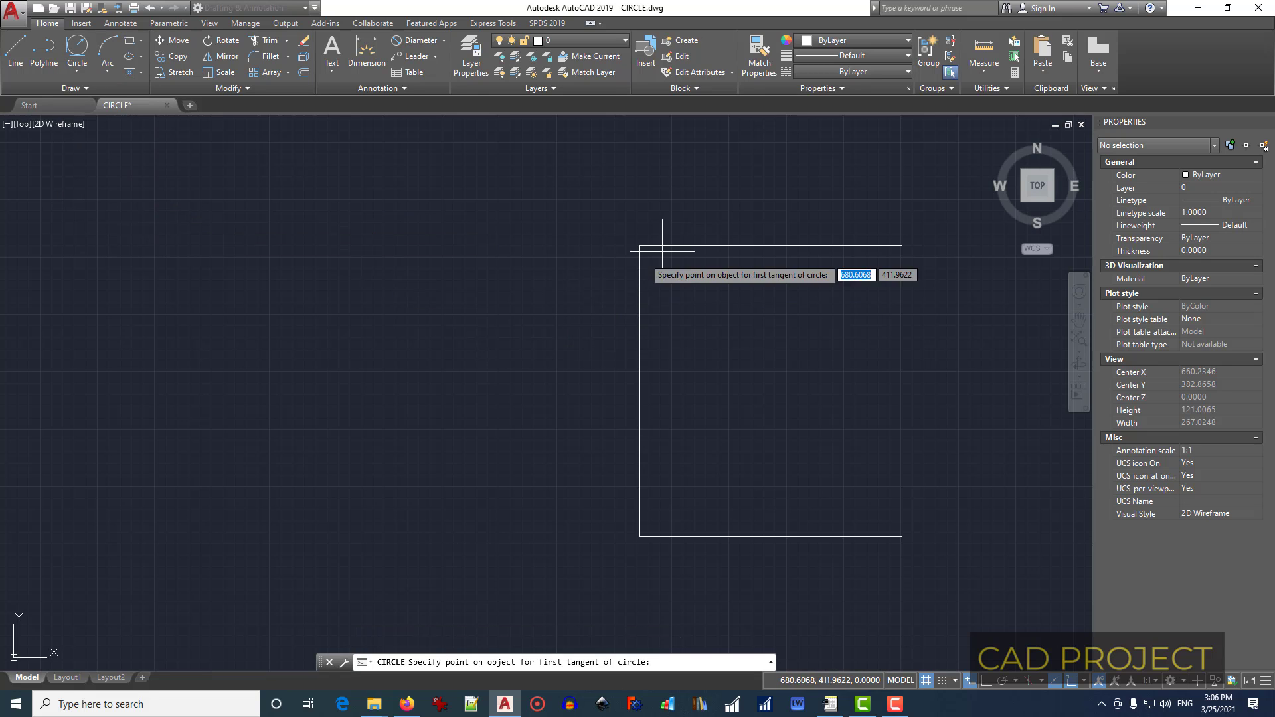
left_click(729, 245)
left_click(640, 317)
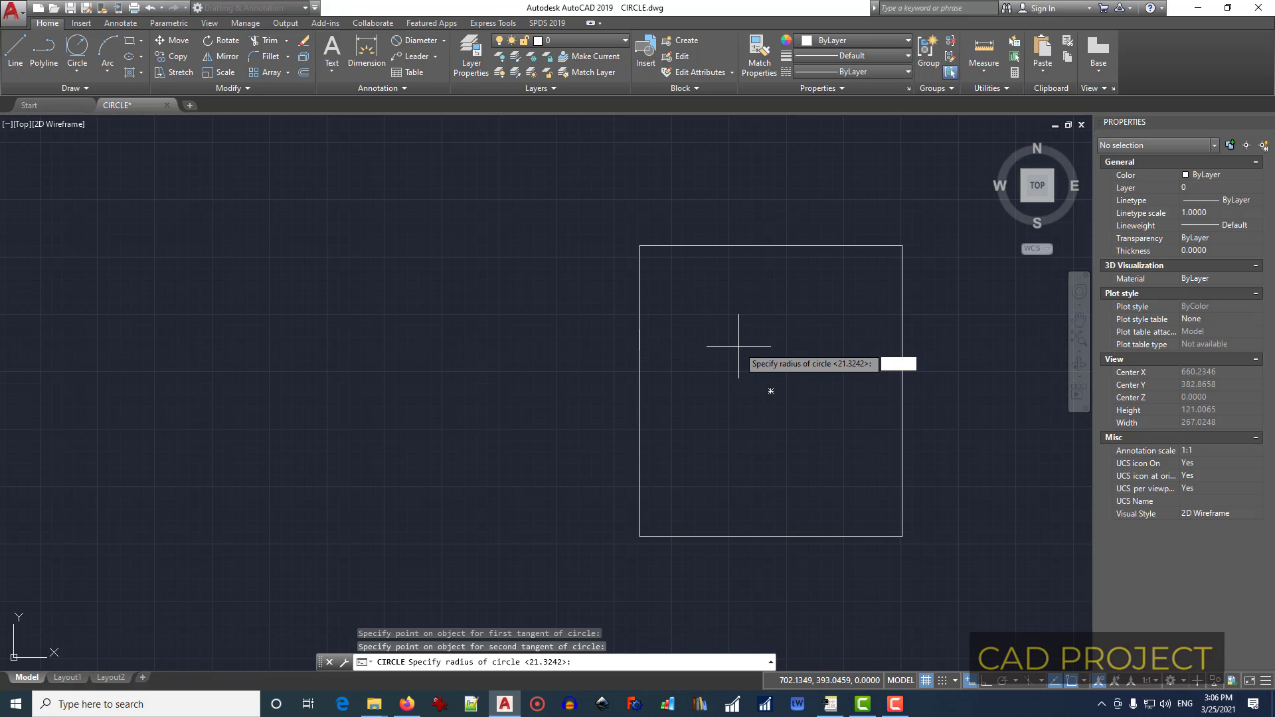
type("15")
key("Return")
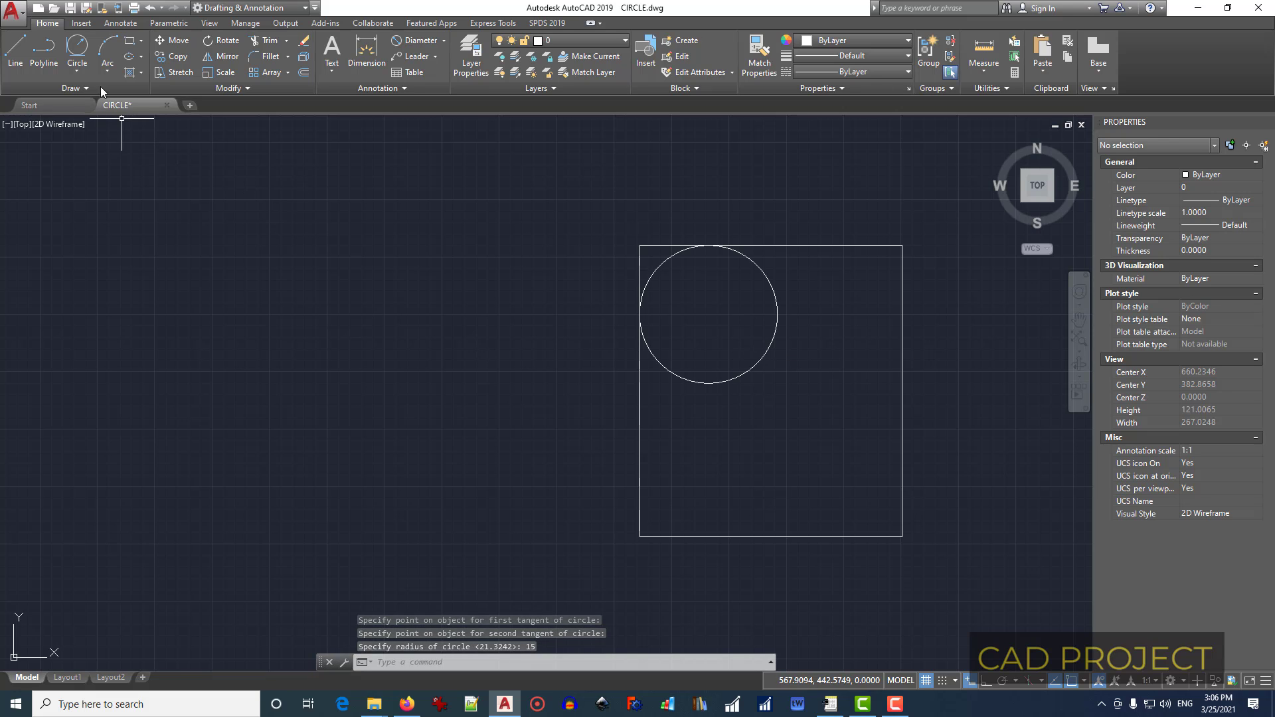
- Draw a Tan, Tan, Tan circle tangent to the rectangle's bottom edge, its right edge and the radius 15 circle
left_click(78, 71)
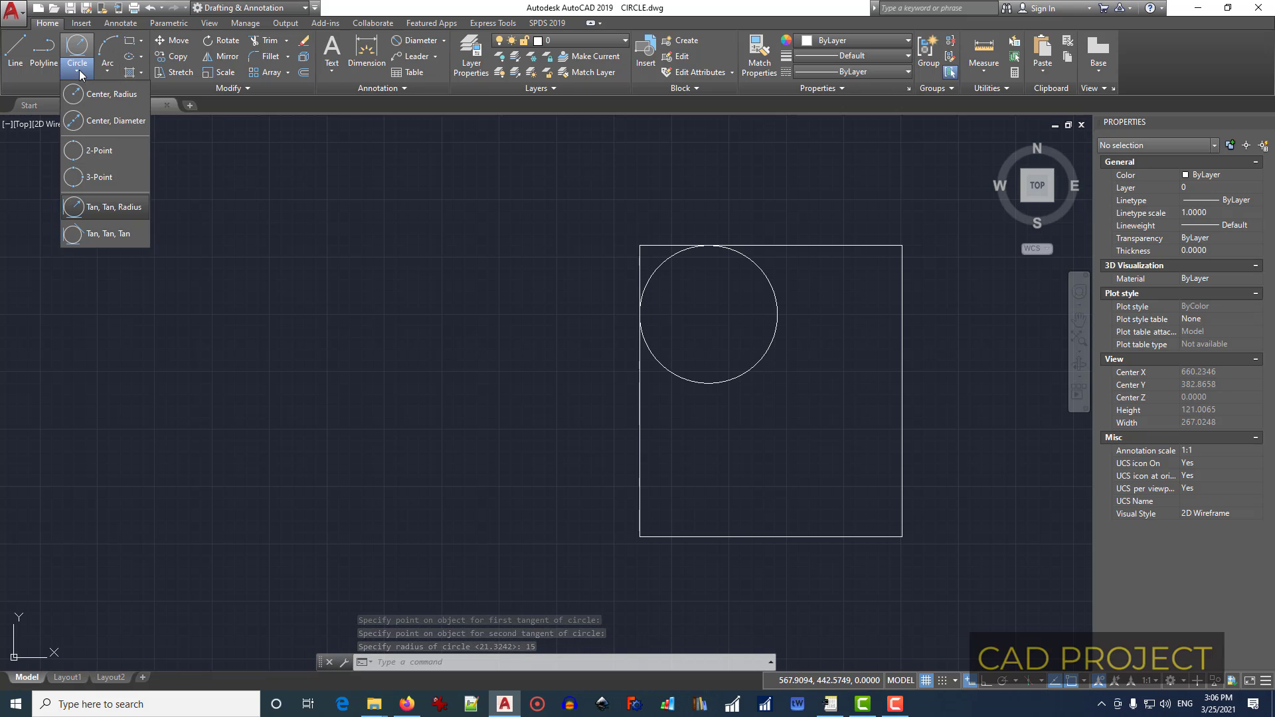
left_click(120, 244)
left_click(812, 536)
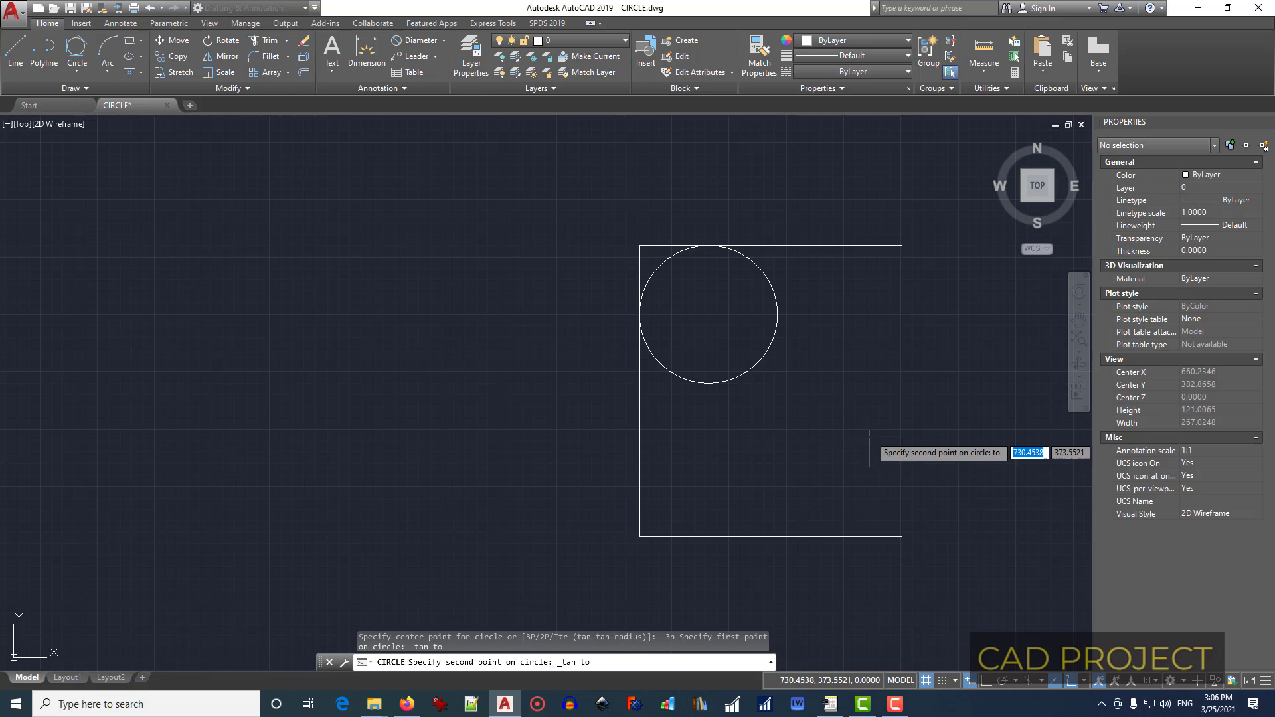
left_click(903, 415)
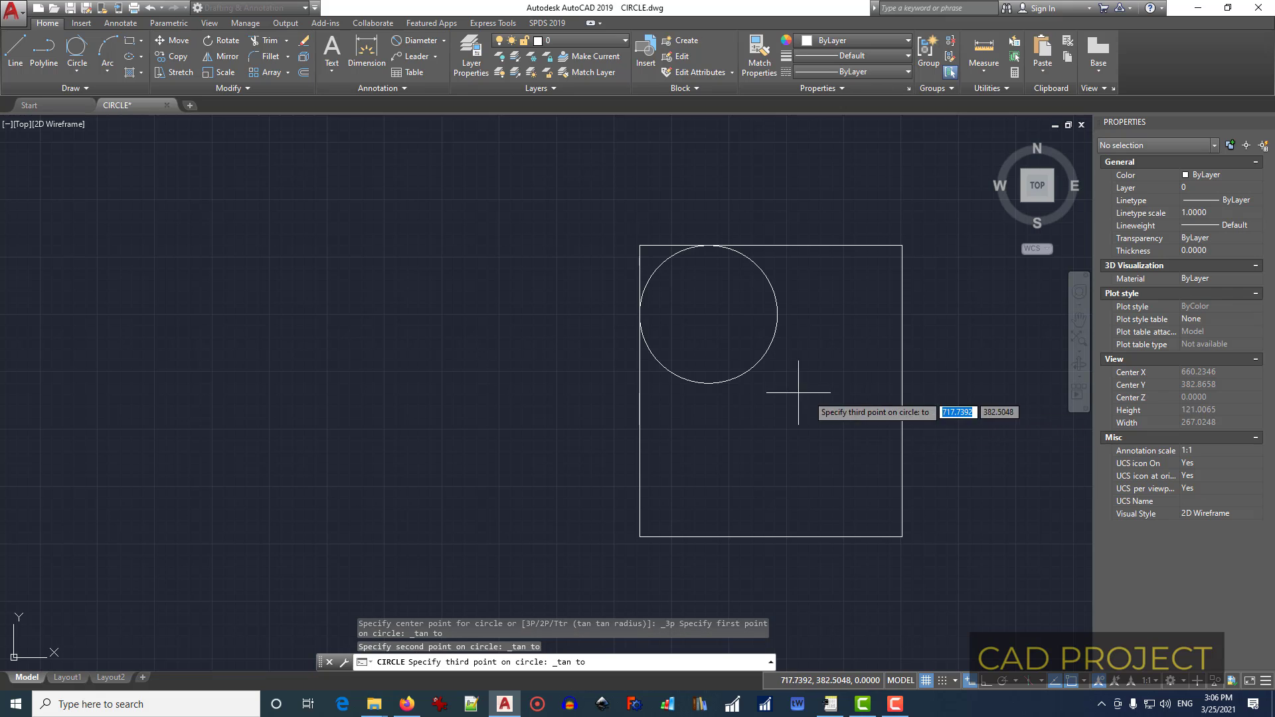
left_click(742, 376)
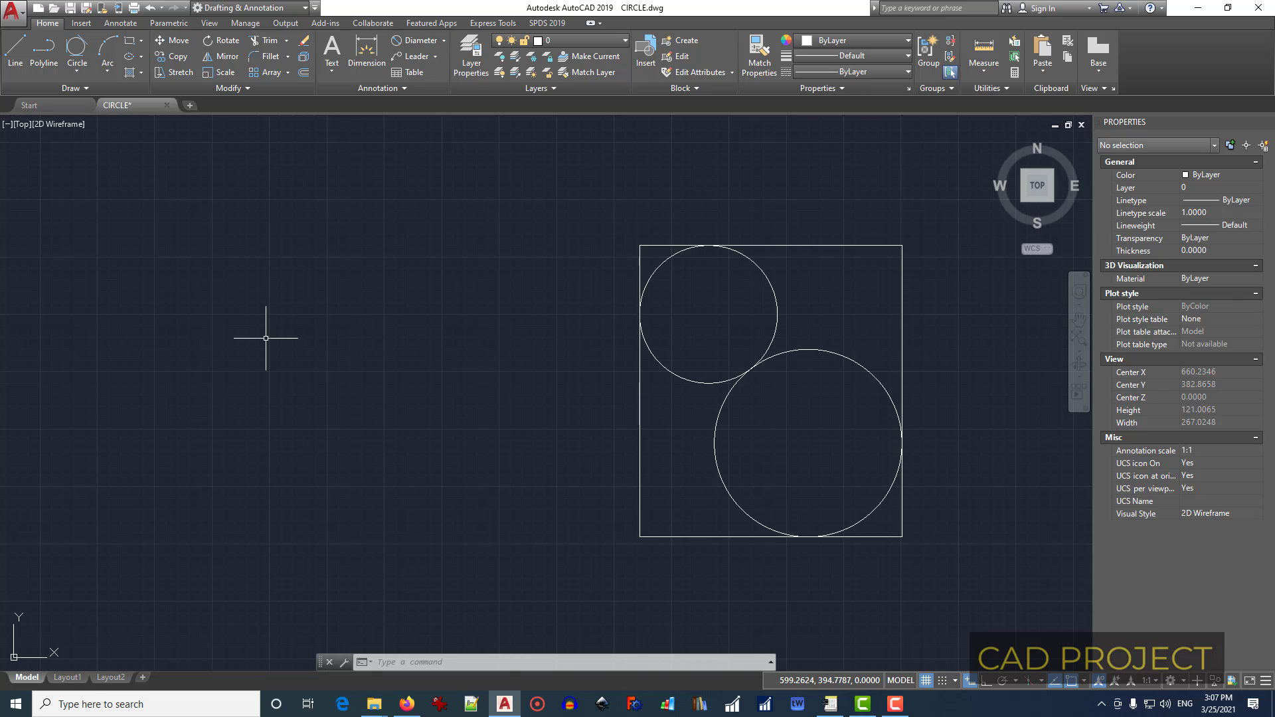
- Draw a circle in the empty area well left of the rectangle, using a center point and the Diameter option
key("Return")
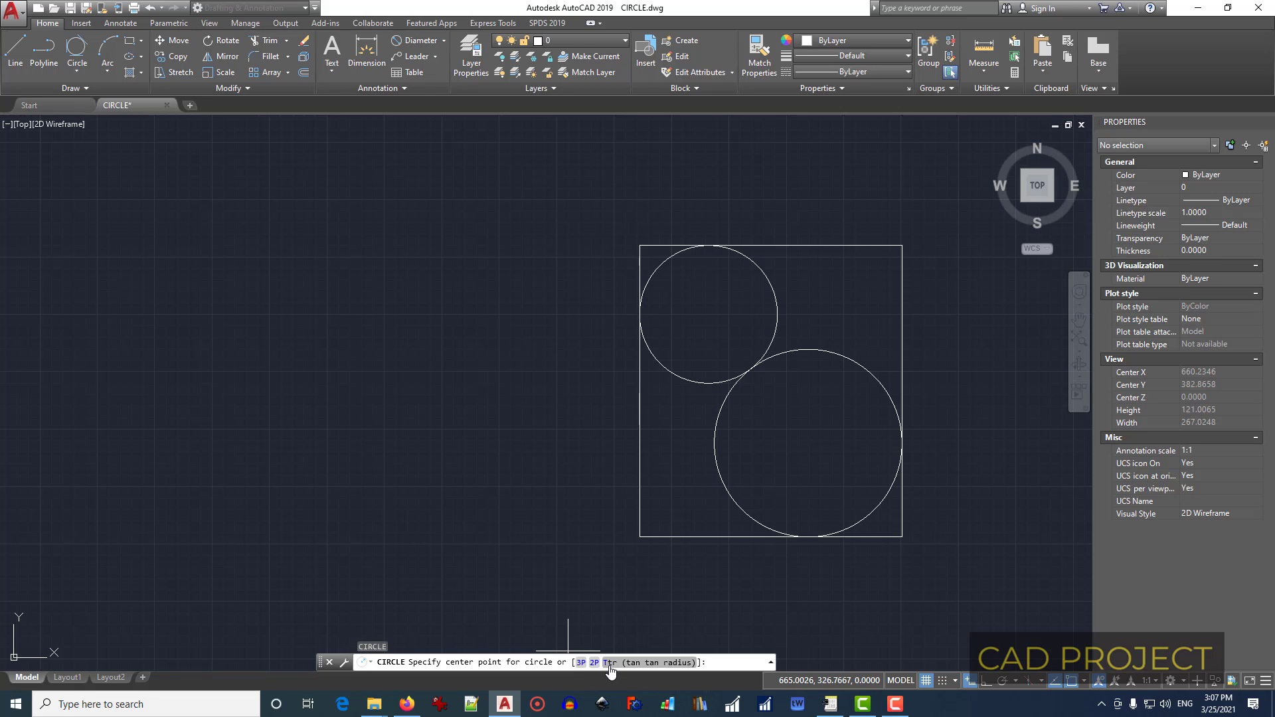
left_click(76, 74)
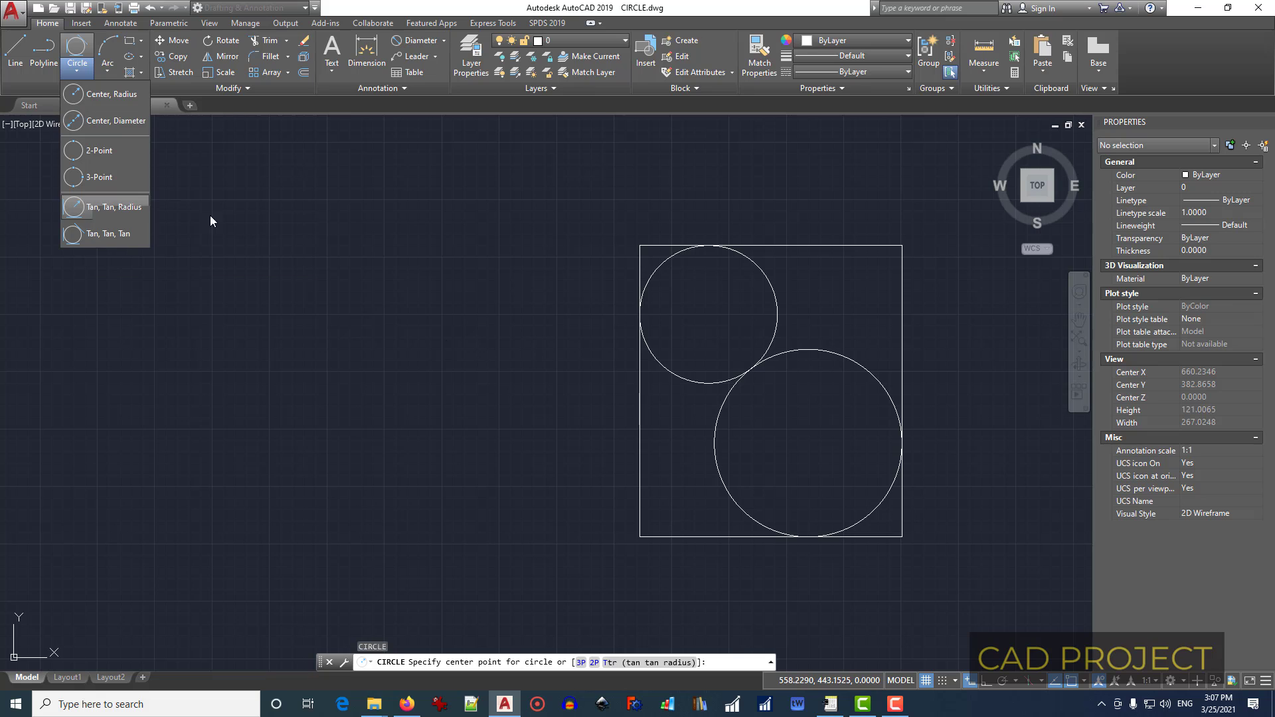
left_click(342, 431)
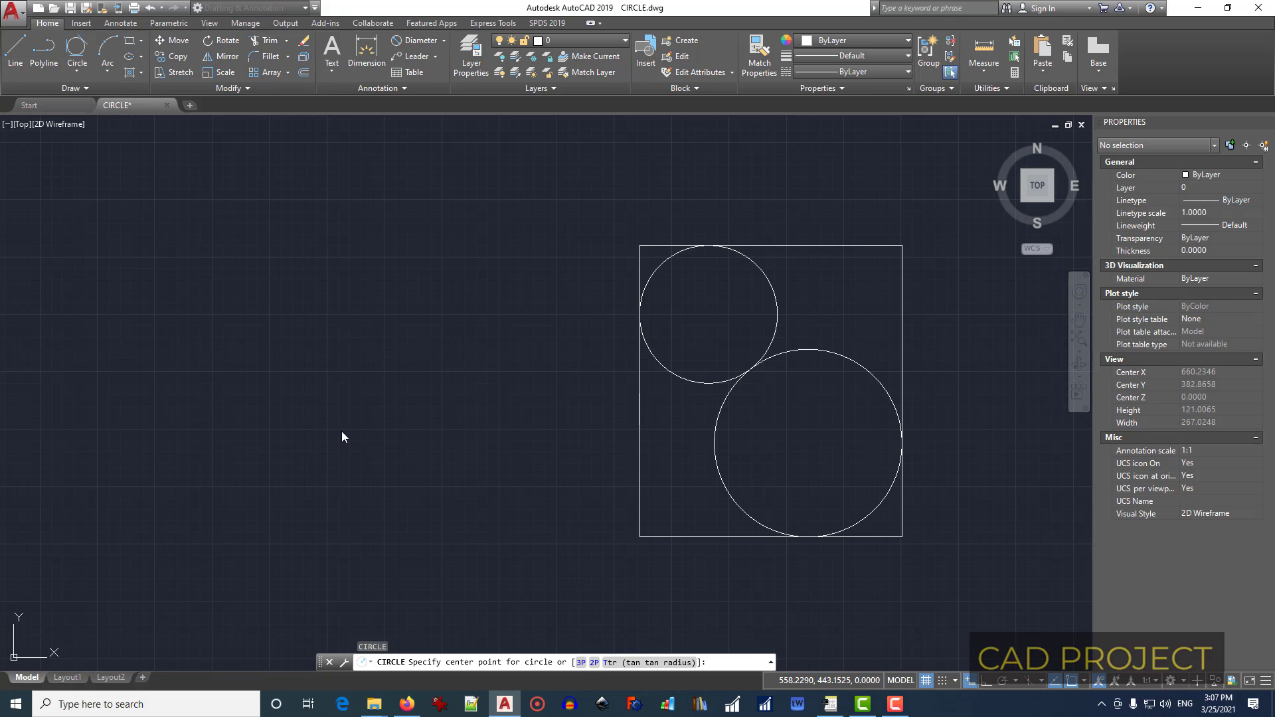
left_click(174, 344)
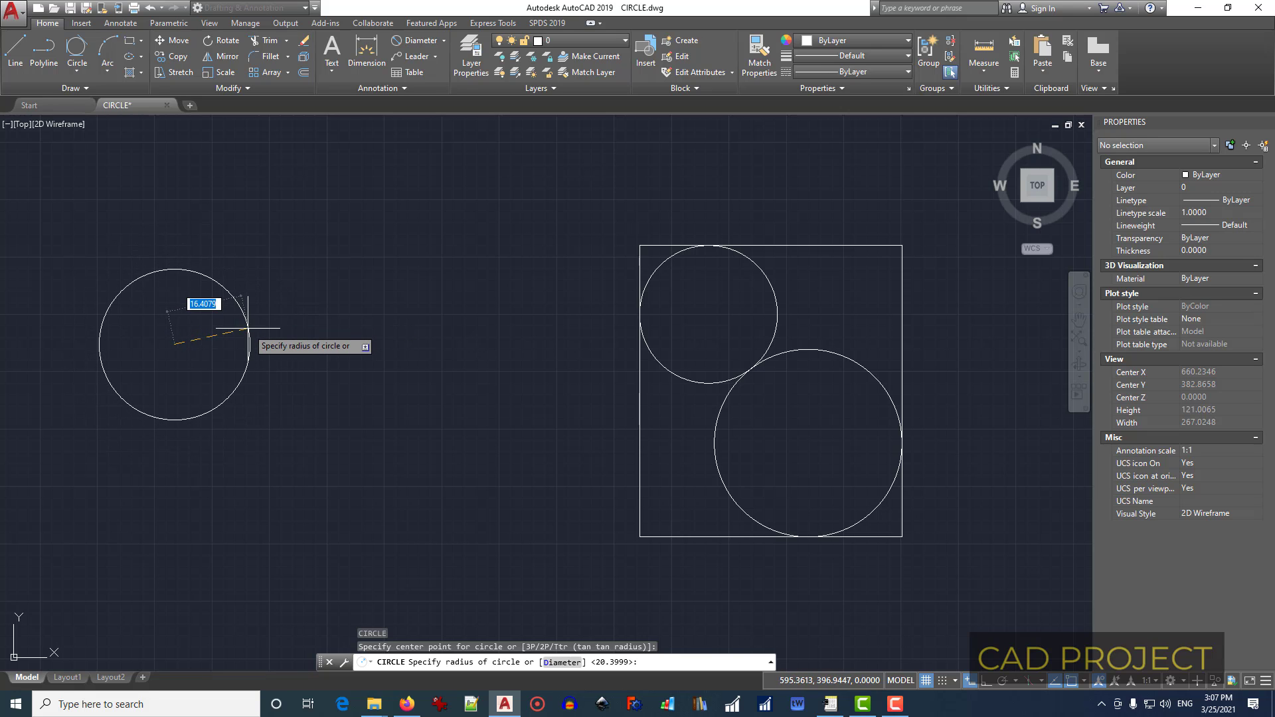
type("d")
key("Return")
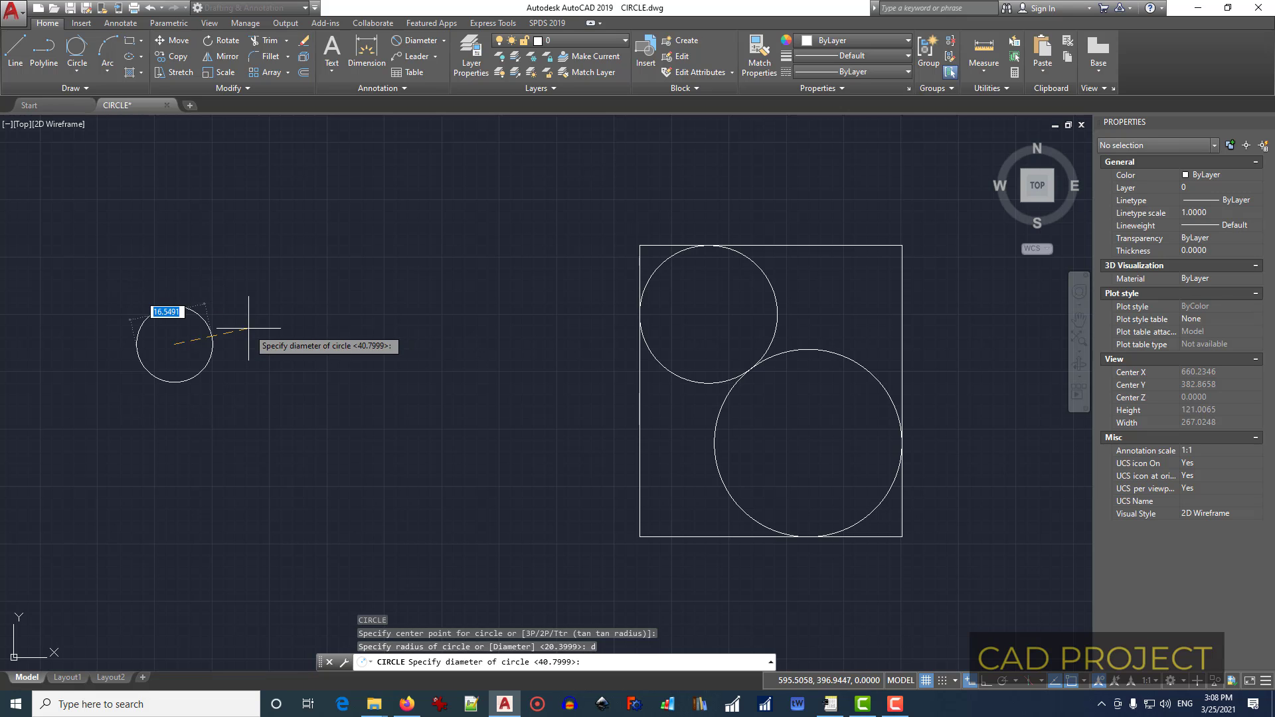
left_click(337, 299)
- Draw a 3-point (3P) circle in the empty space between the center-diameter circle and the rectangle
key("Return")
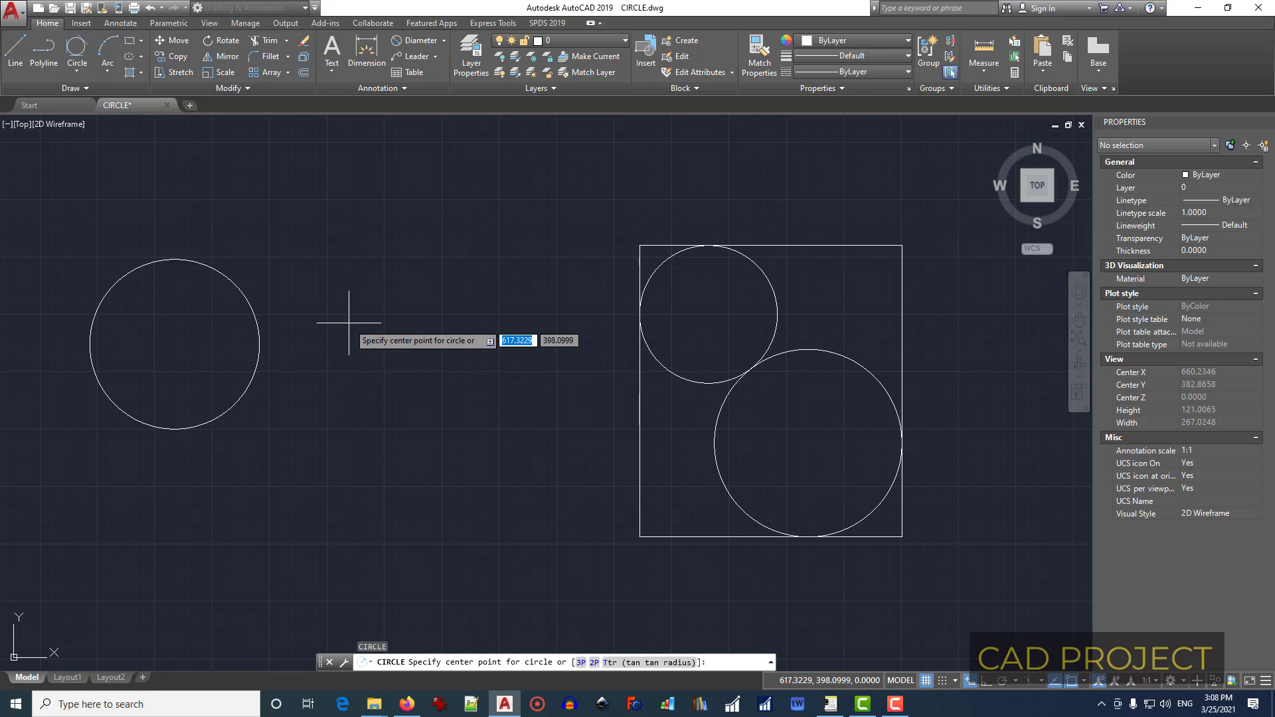
type("3p")
key("Return")
left_click(348, 321)
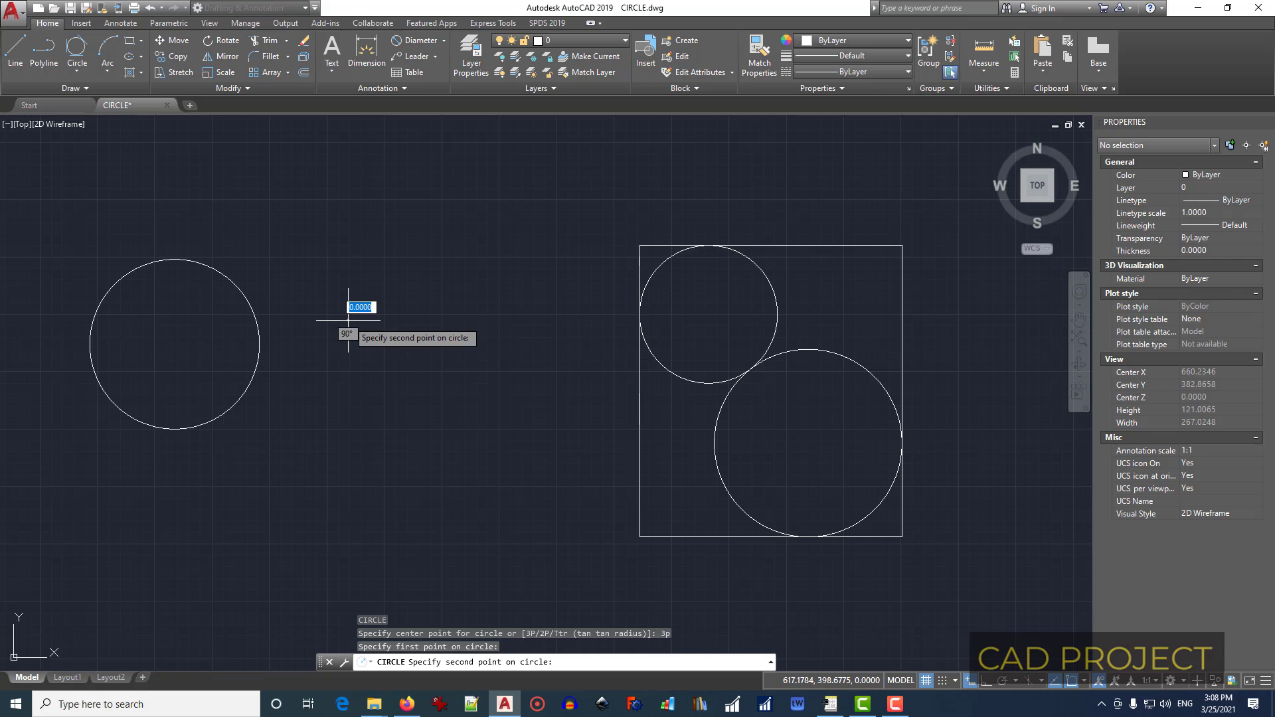
left_click(415, 276)
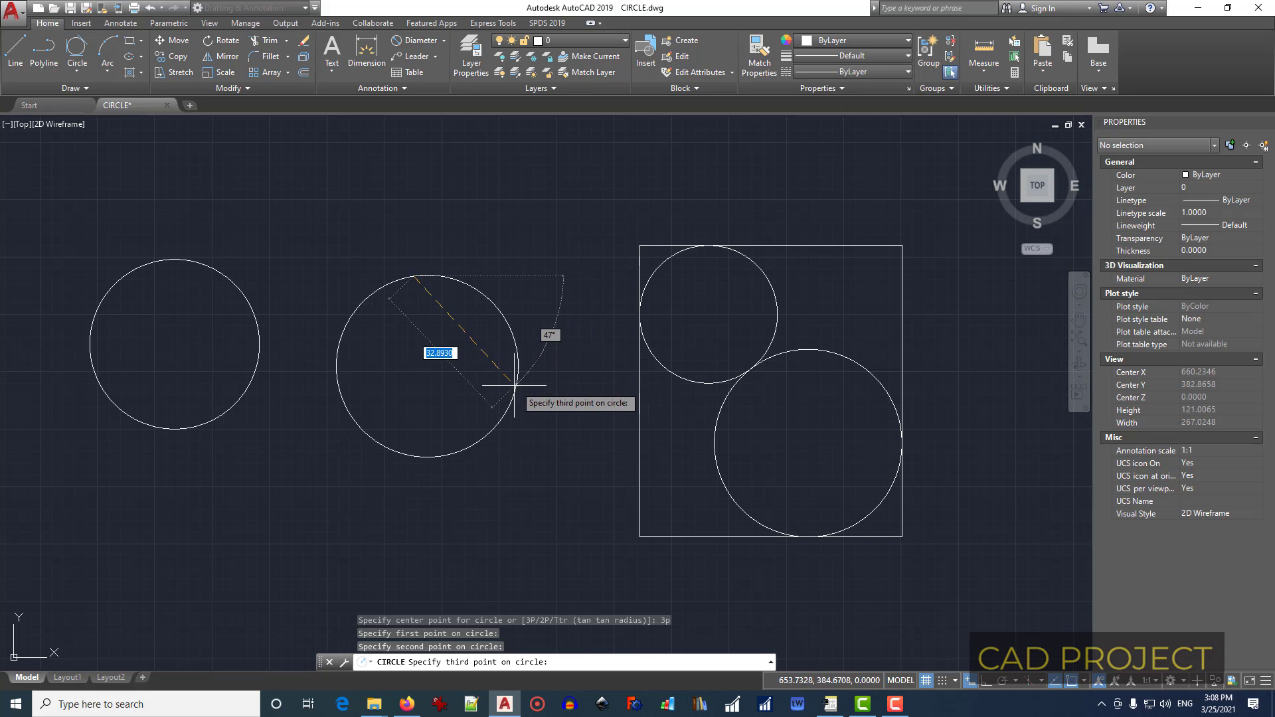
left_click(513, 386)
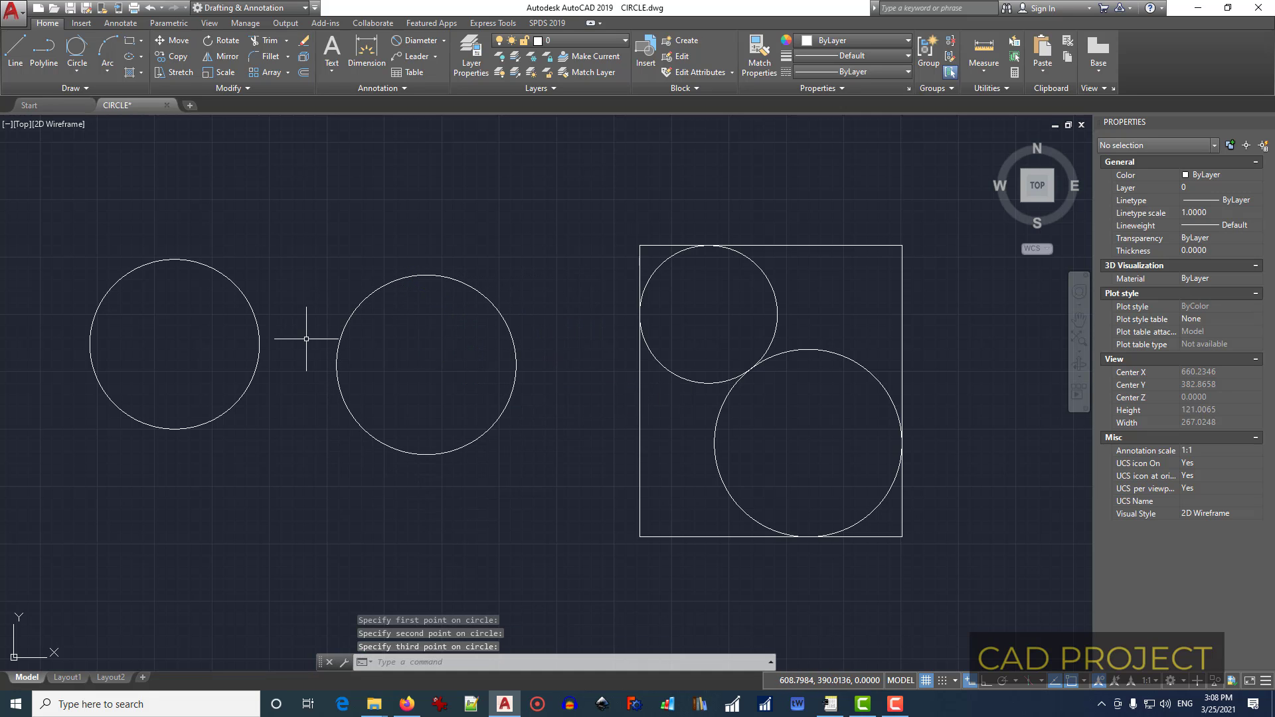
- Draw a 2-point (2P) circle with a radius of about 26 below the center-diameter and 3-point circles
middle_click_drag(461, 508, 456, 304)
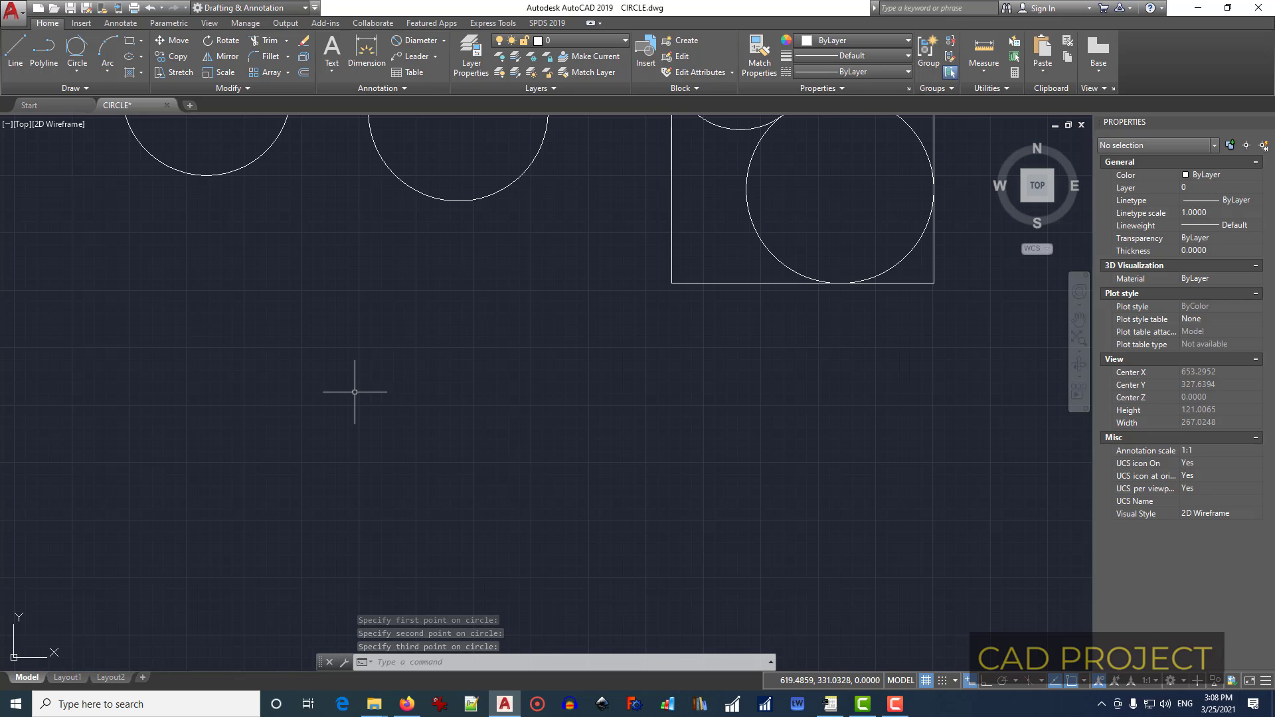
key("Return")
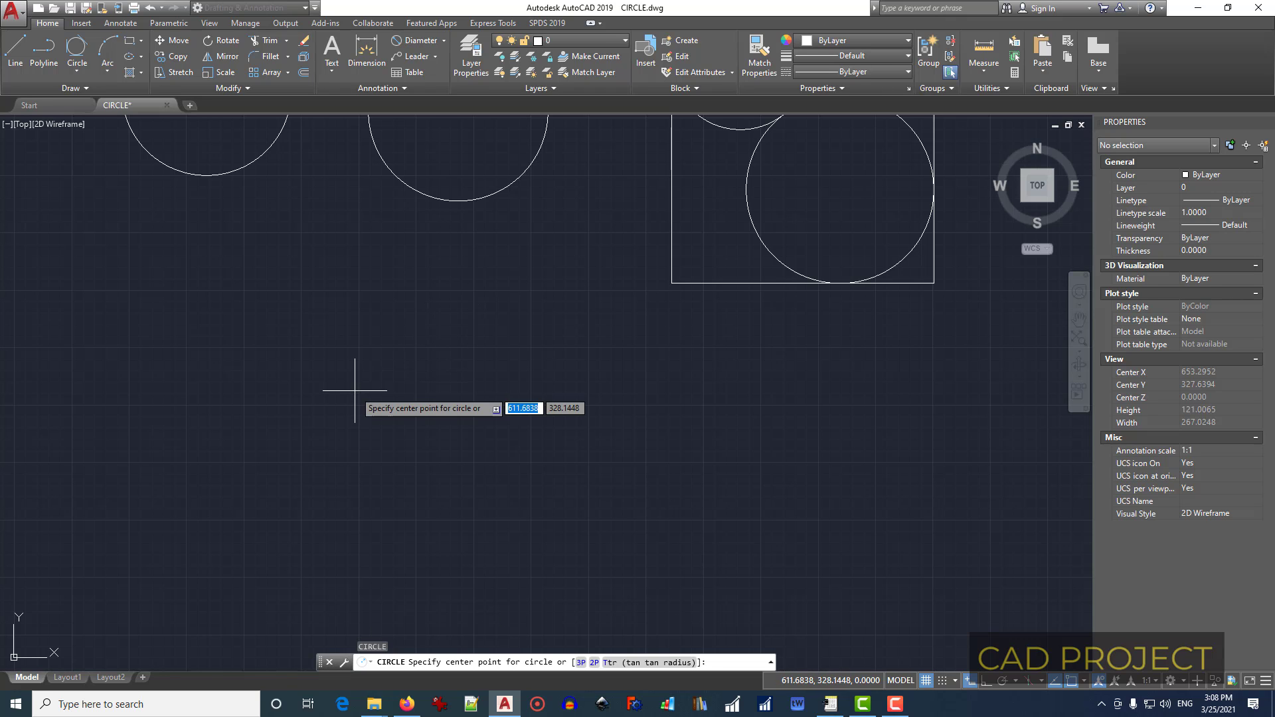
type("2")
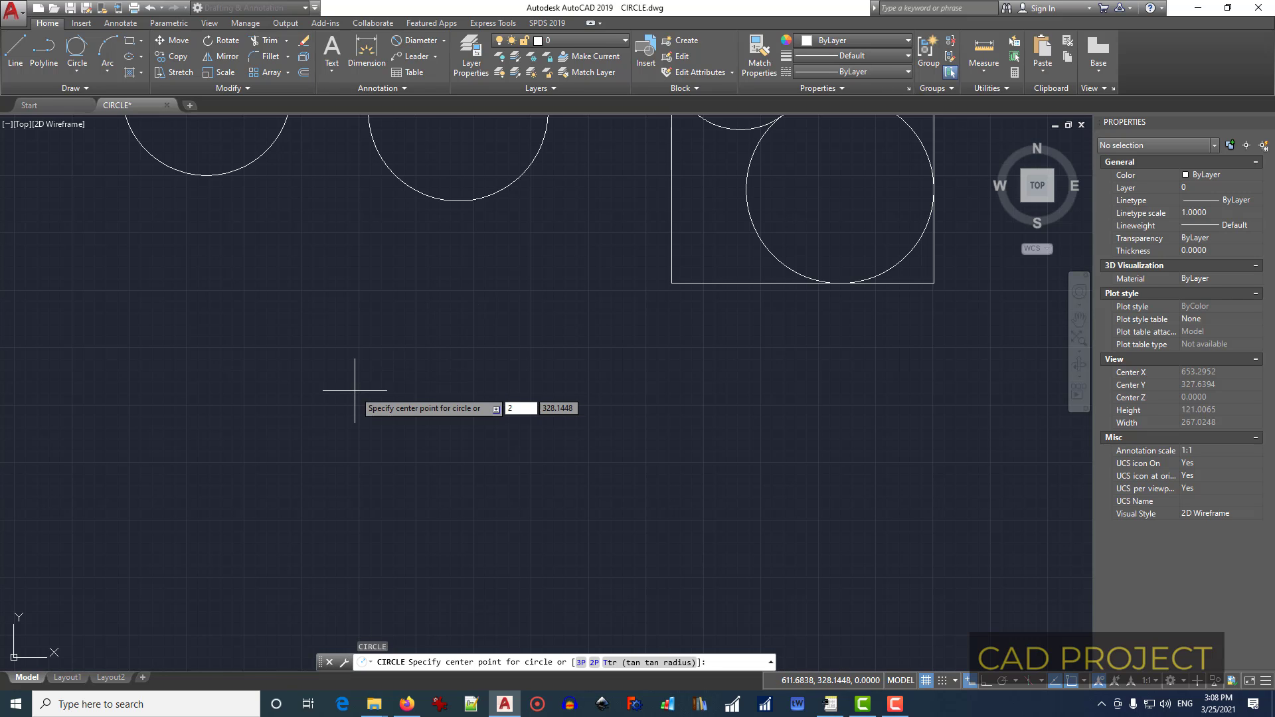
type("p")
key("Return")
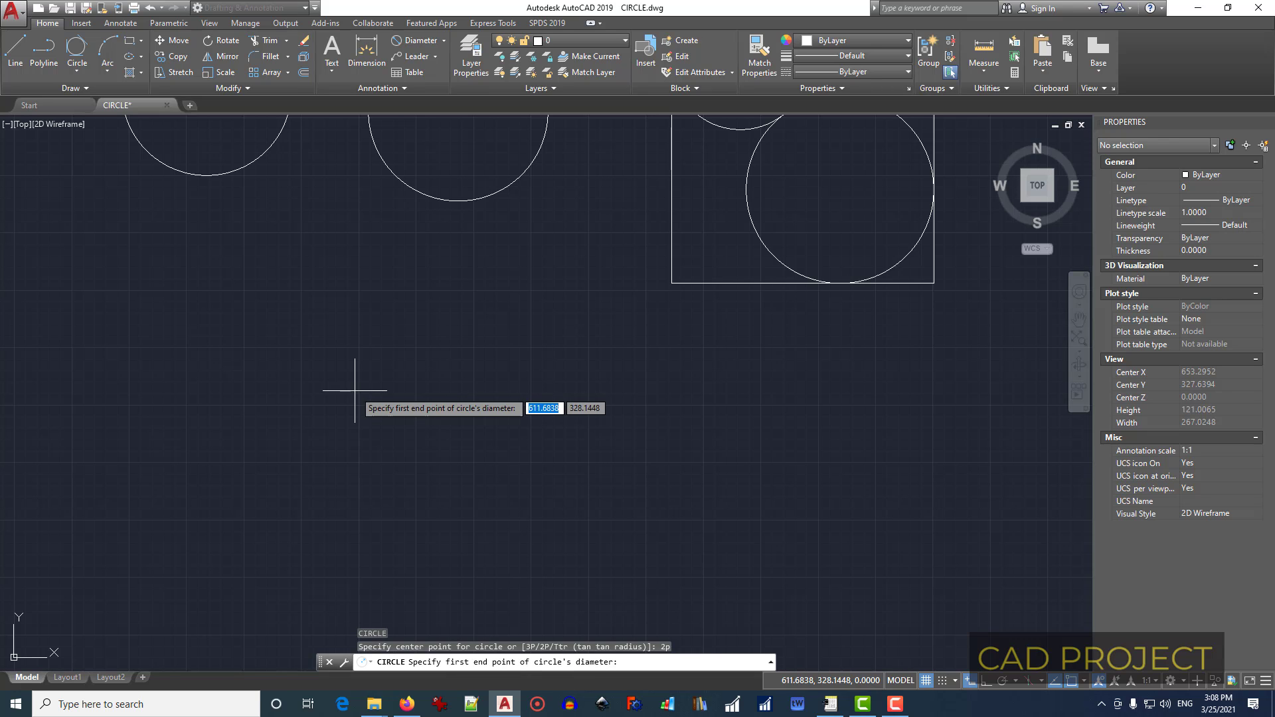
left_click(282, 399)
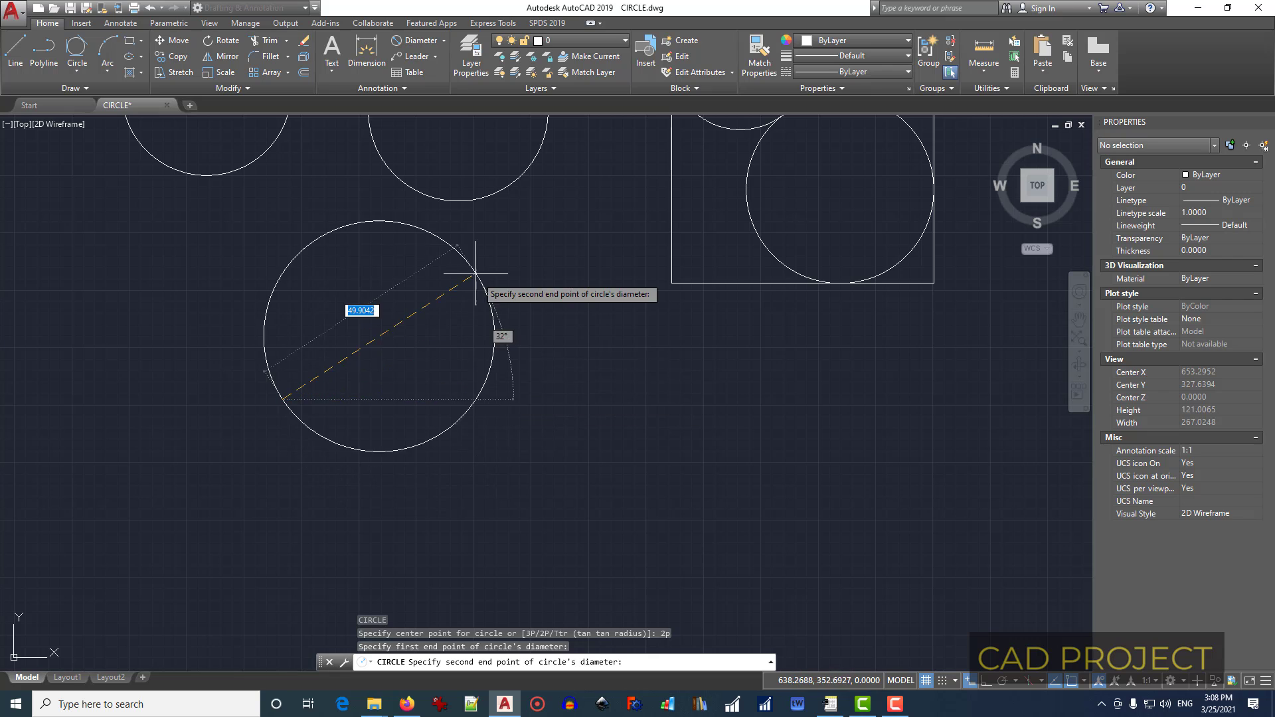
left_click(506, 309)
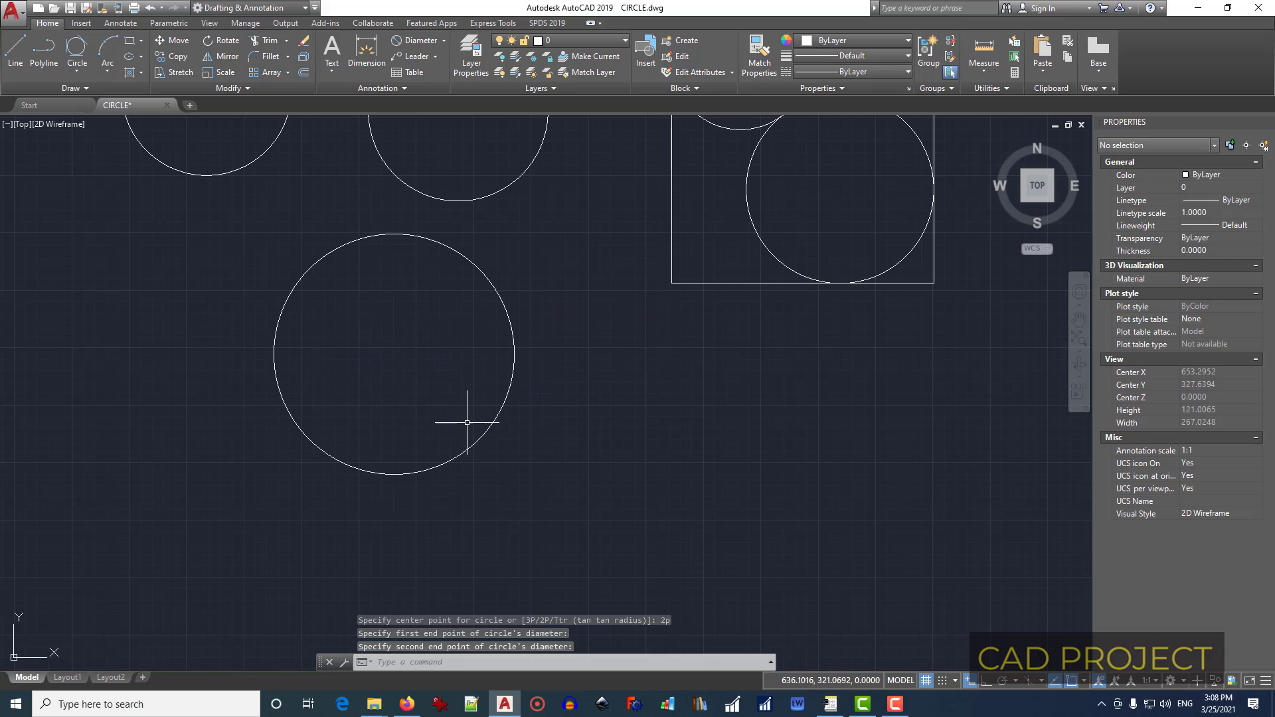
- Draw a Ttr circle of radius 25 tangent to the 3-point circle and the 2-point circle below it
middle_click_drag(467, 422, 273, 387)
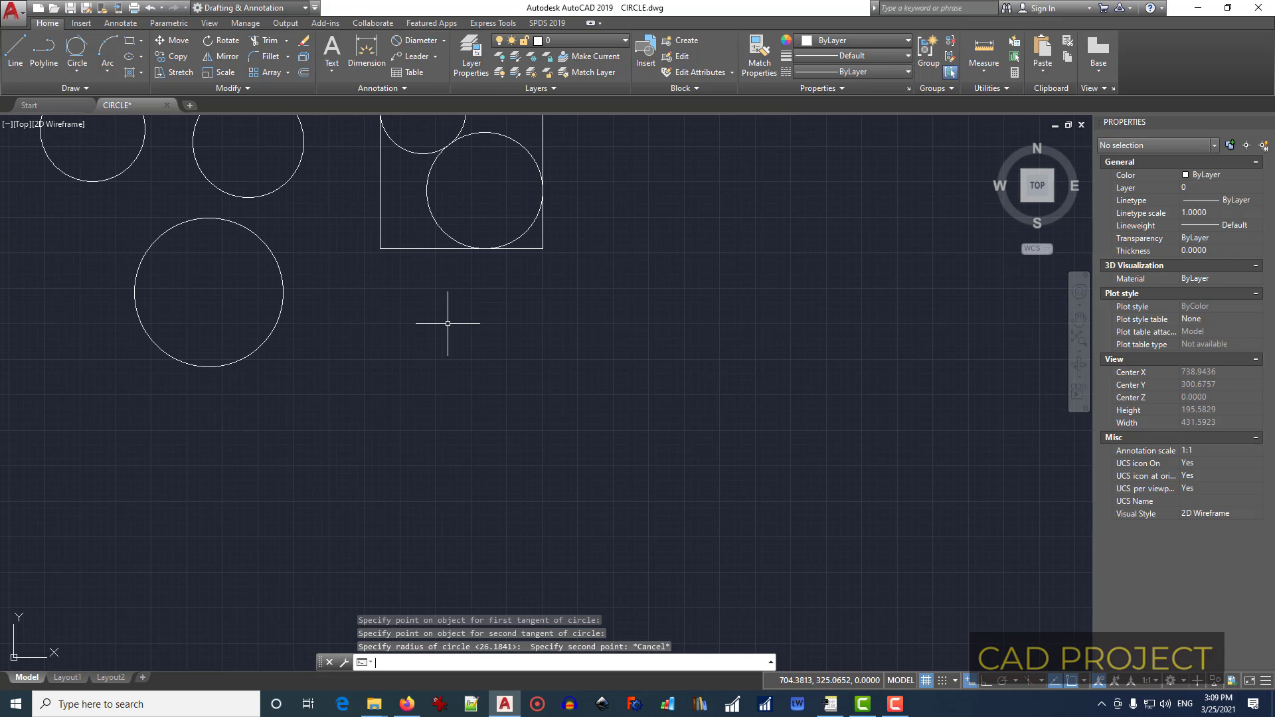
type("c")
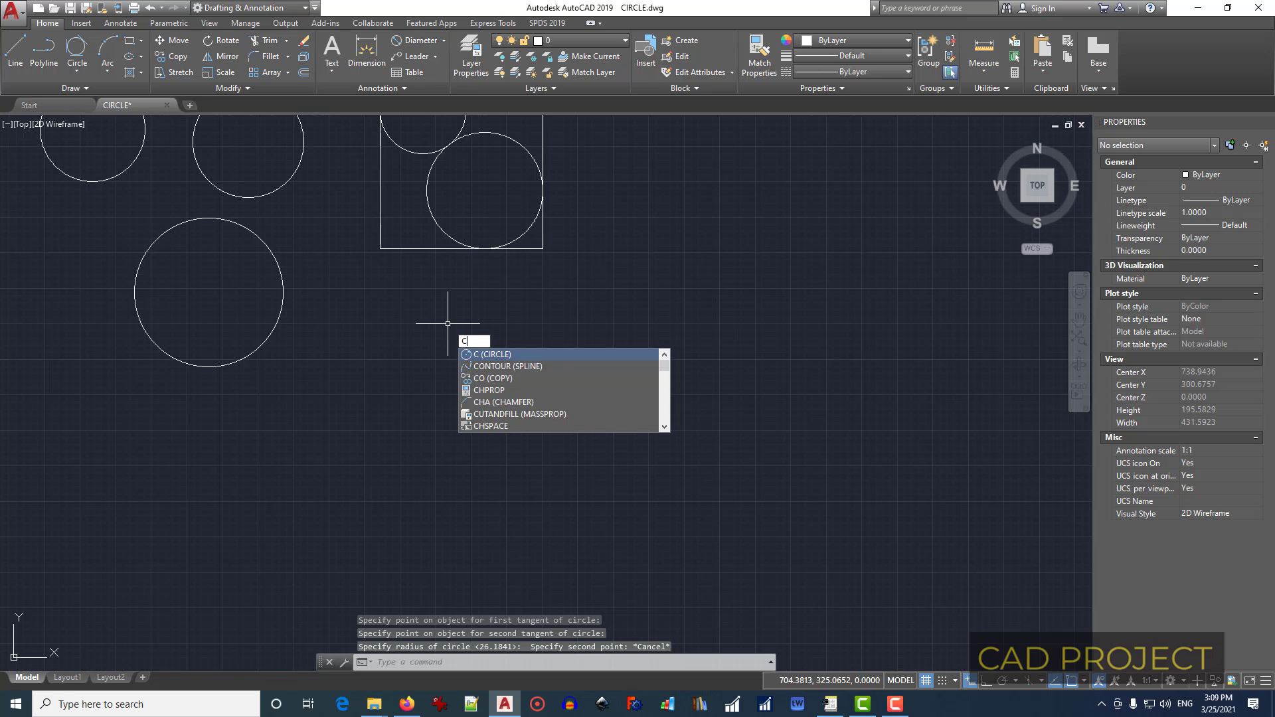
key("Return")
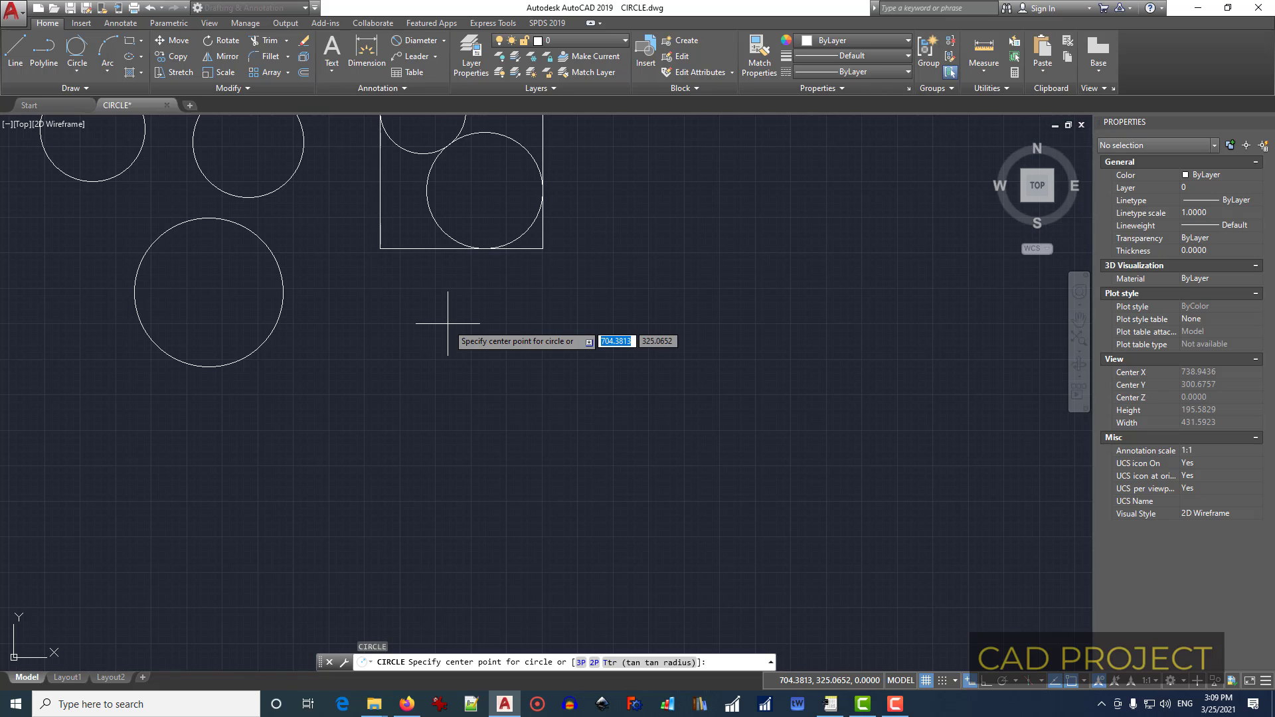
type("t")
key("Return")
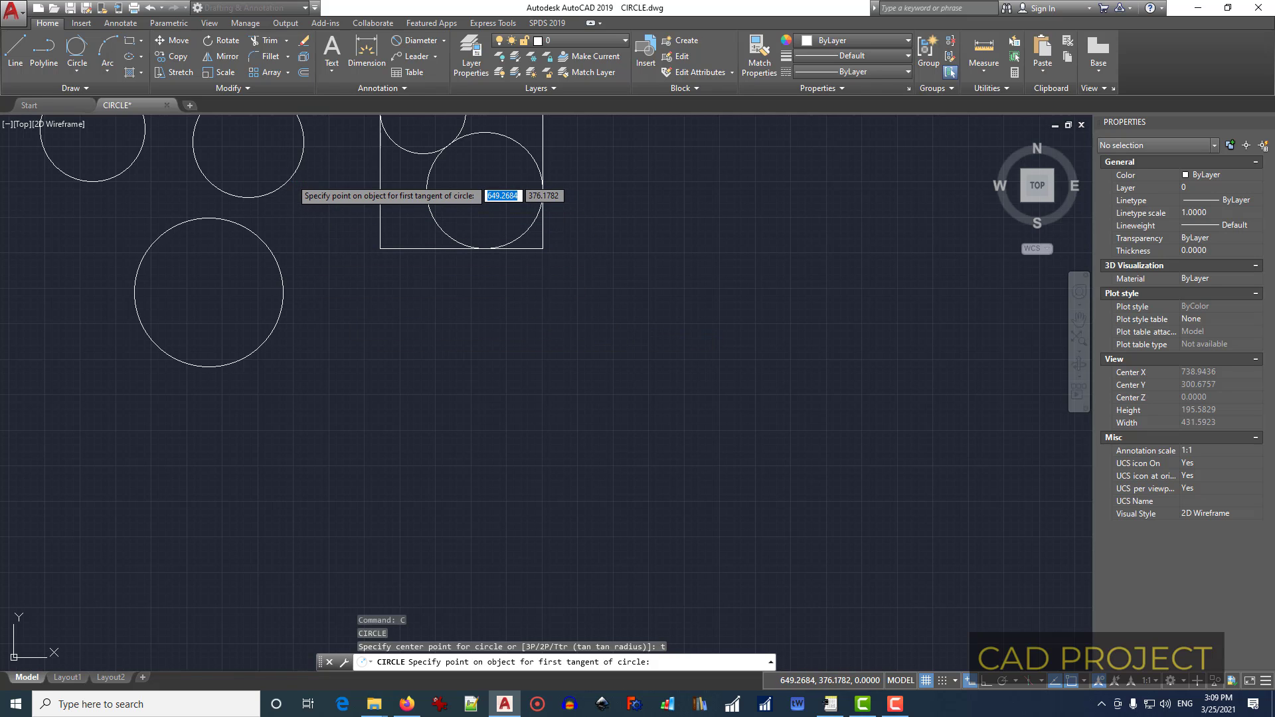
left_click(290, 178)
left_click(271, 253)
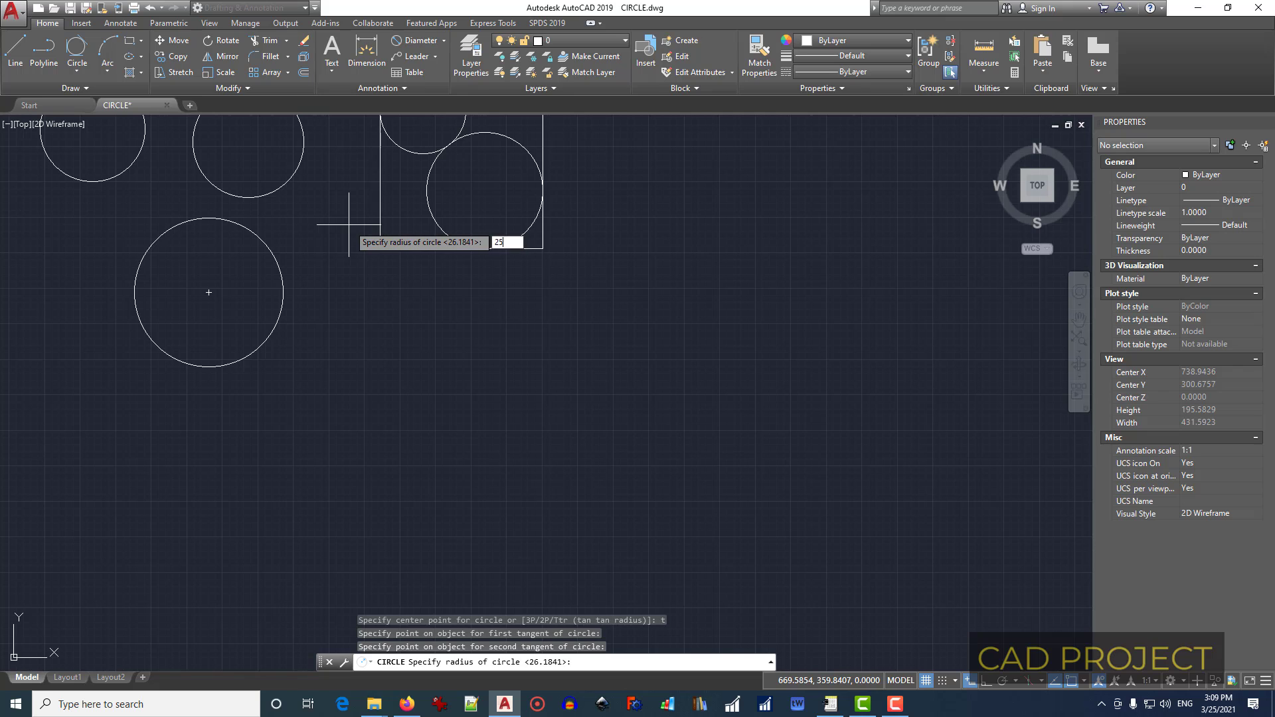
key("Return")
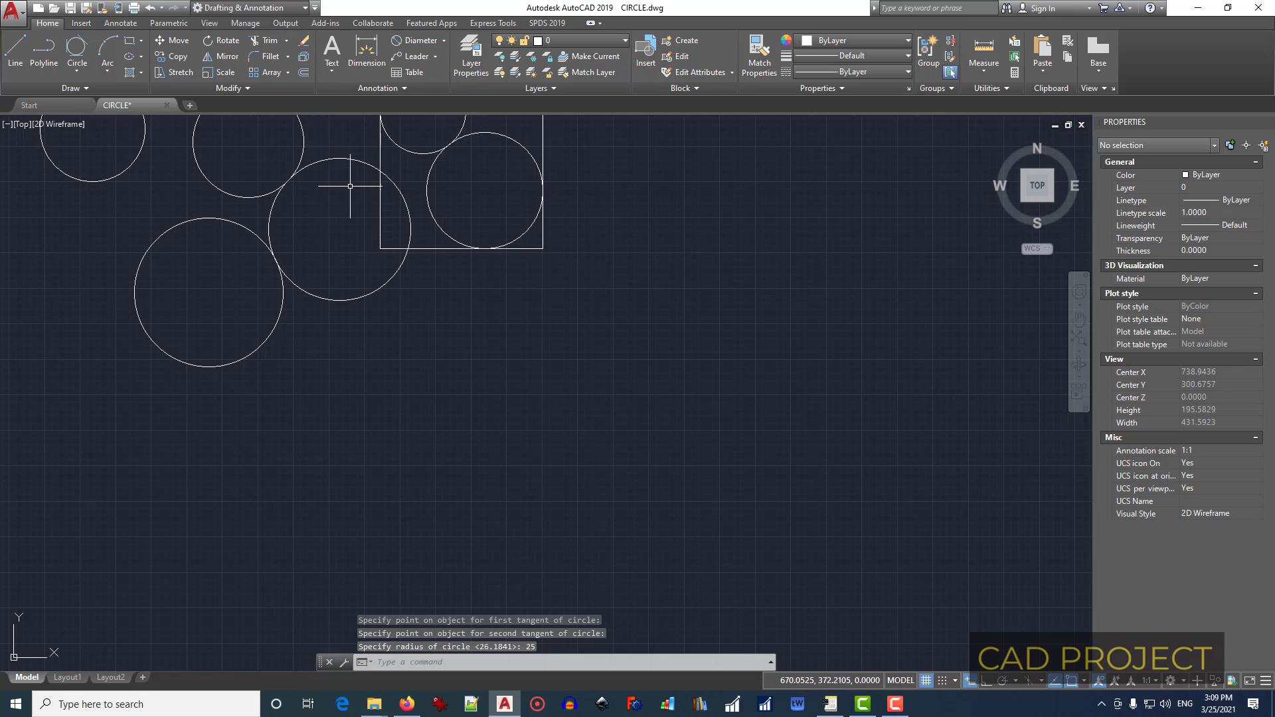